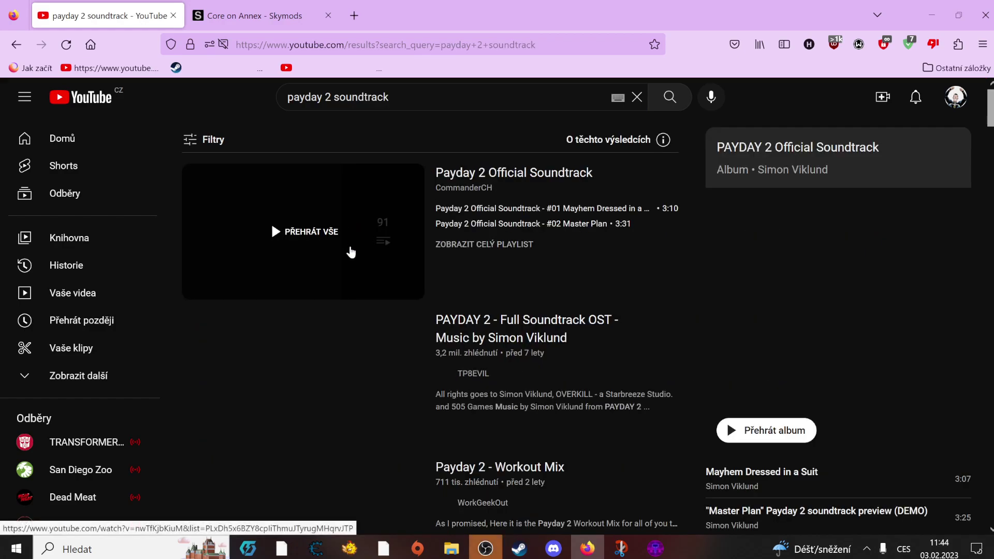
Start playing the Payday 2 Official Soundtrack playlist and switch to Hammer++
{"action": "left_click", "coordinate": [324, 266]}
{"action": "left_click", "coordinate": [657, 552]}
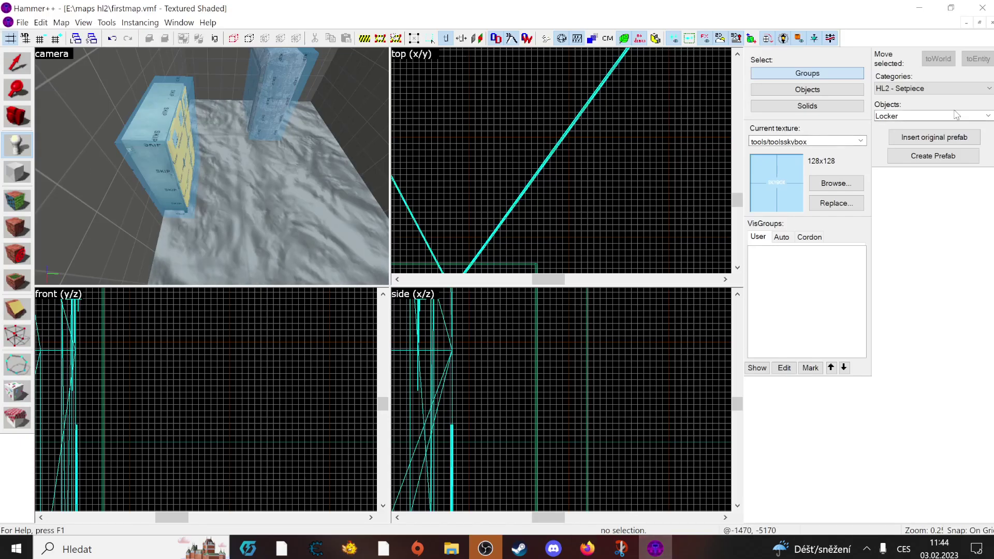
Place an ai_ally_manager entity from the Entities category on the snowy floor in front of the lockers
{"action": "left_click", "coordinate": [932, 88]}
{"action": "left_click", "coordinate": [935, 102]}
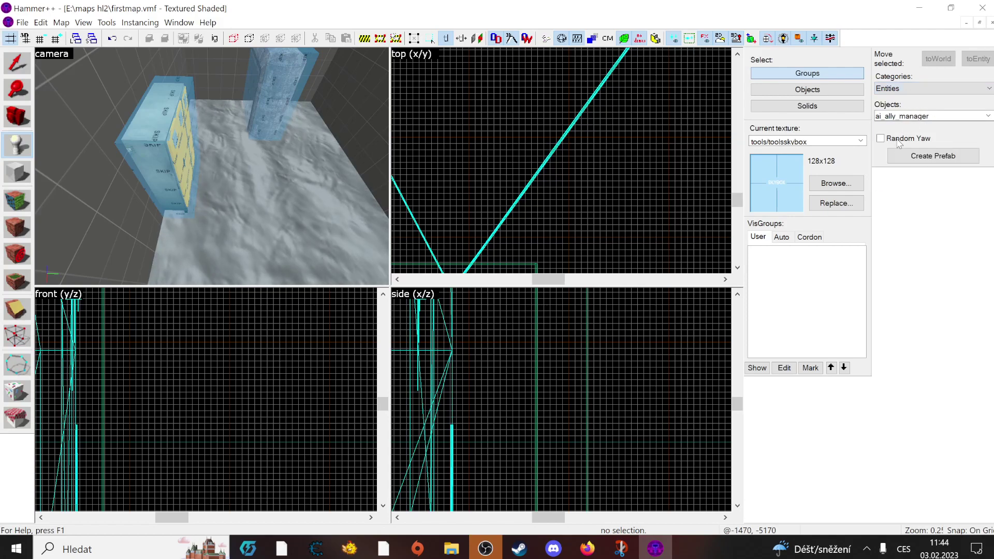
{"action": "key", "text": "p"}
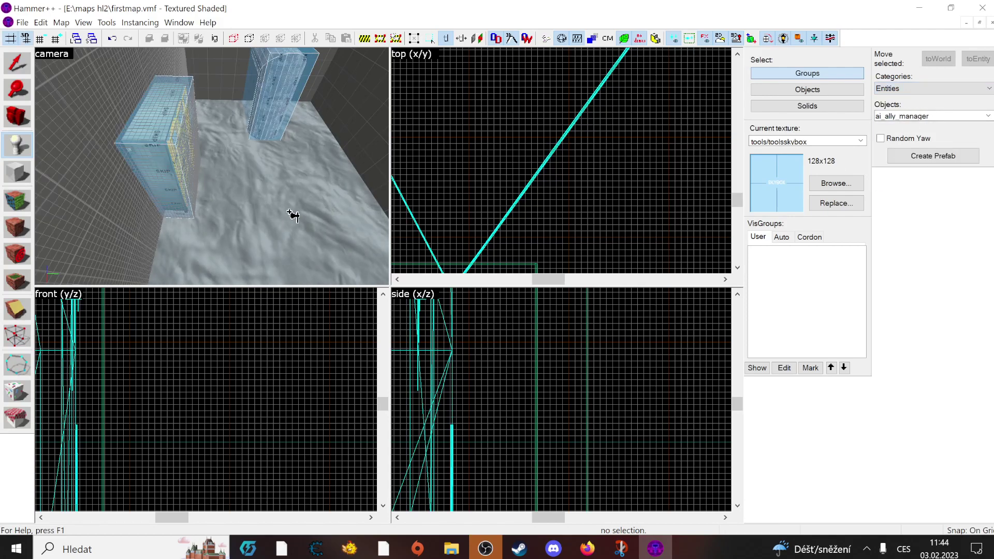
{"action": "key", "text": "p"}
{"action": "left_click", "coordinate": [273, 207]}
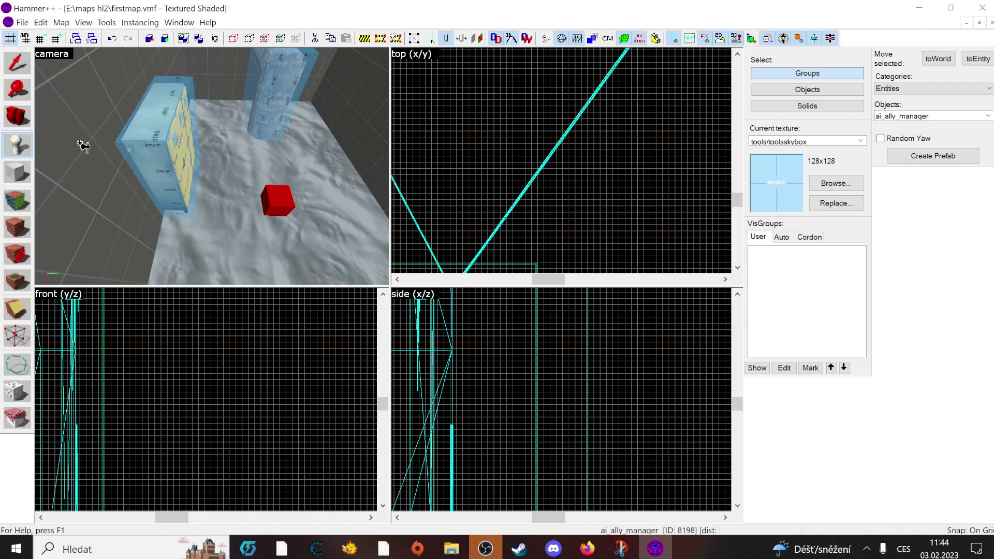
Change the class of the newly placed entity to weapon_crowbar in its object properties
{"action": "left_click", "coordinate": [17, 63]}
{"action": "key", "text": "w"}
{"action": "key", "text": "d"}
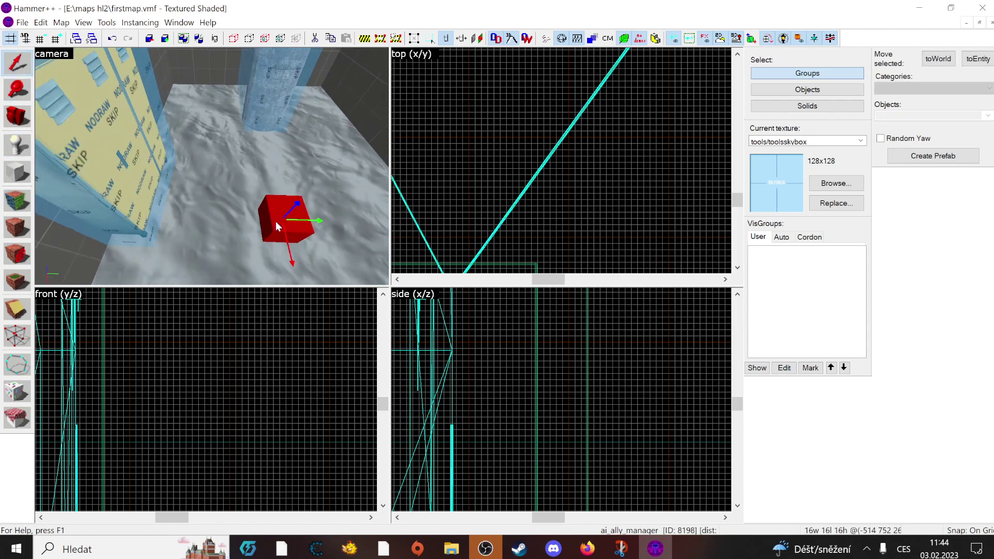
{"action": "double_click", "coordinate": [276, 222]}
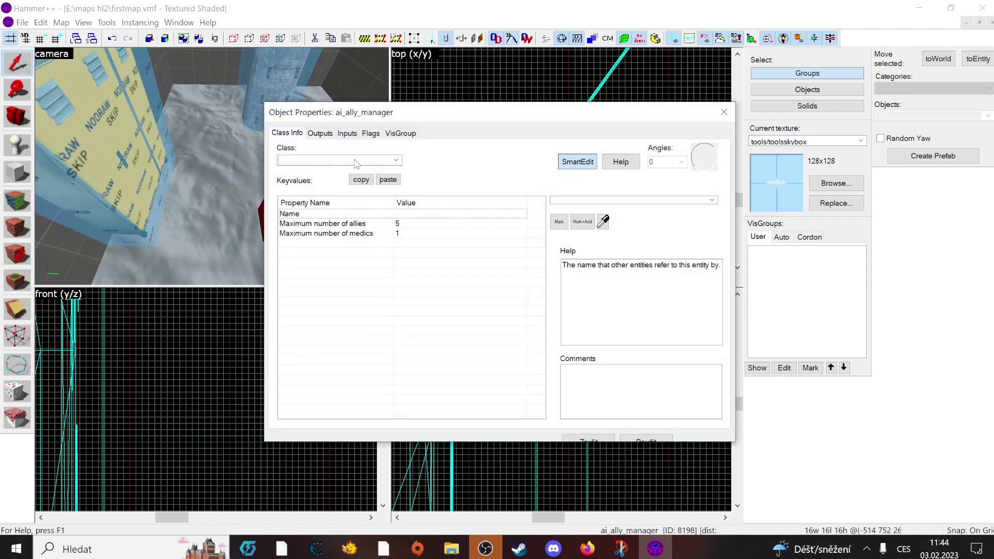
{"action": "type", "text": "weapon_c"}
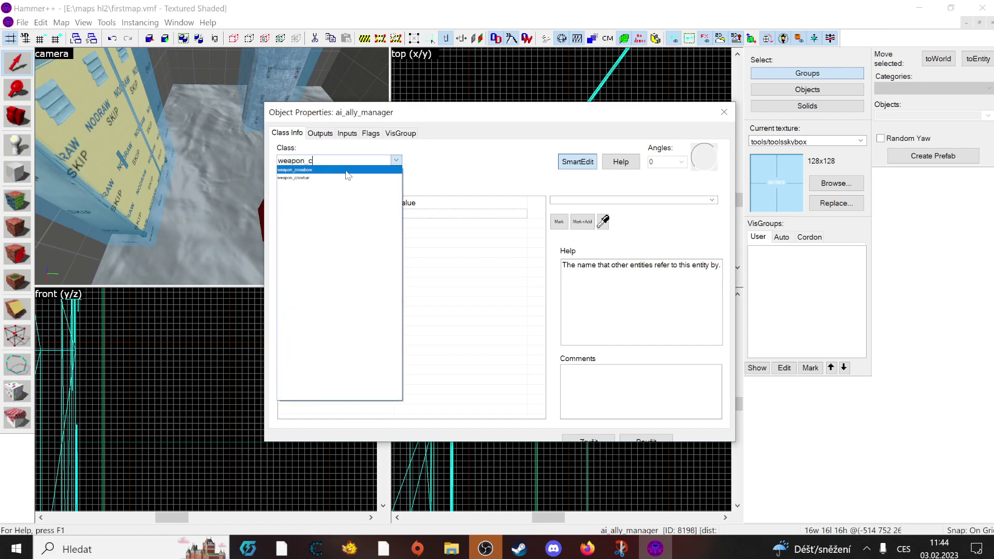
{"action": "left_click", "coordinate": [348, 178]}
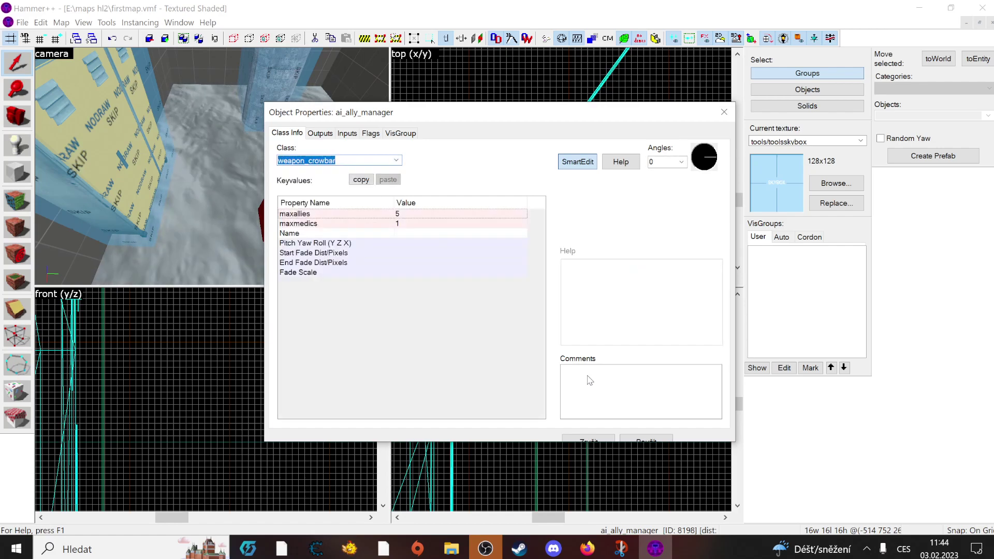
{"action": "left_click", "coordinate": [590, 440]}
{"action": "left_click", "coordinate": [137, 179]}
{"action": "left_click", "coordinate": [272, 222]}
{"action": "double_click", "coordinate": [269, 228]}
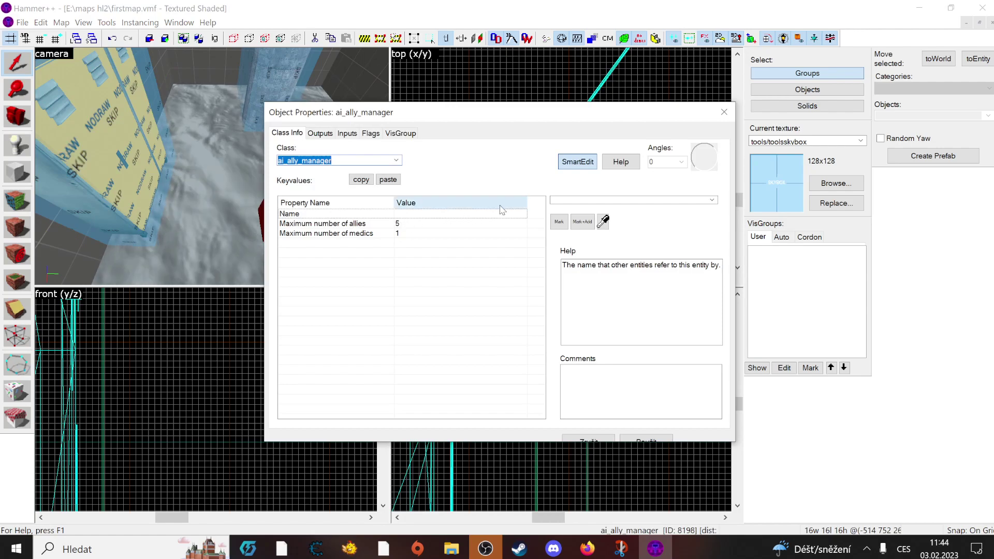
{"action": "left_click", "coordinate": [724, 112]}
Move the crowbar sideways from the snowy floor into the locker
{"action": "left_click_drag", "start_coordinate": [318, 221], "coordinate": [240, 221]}
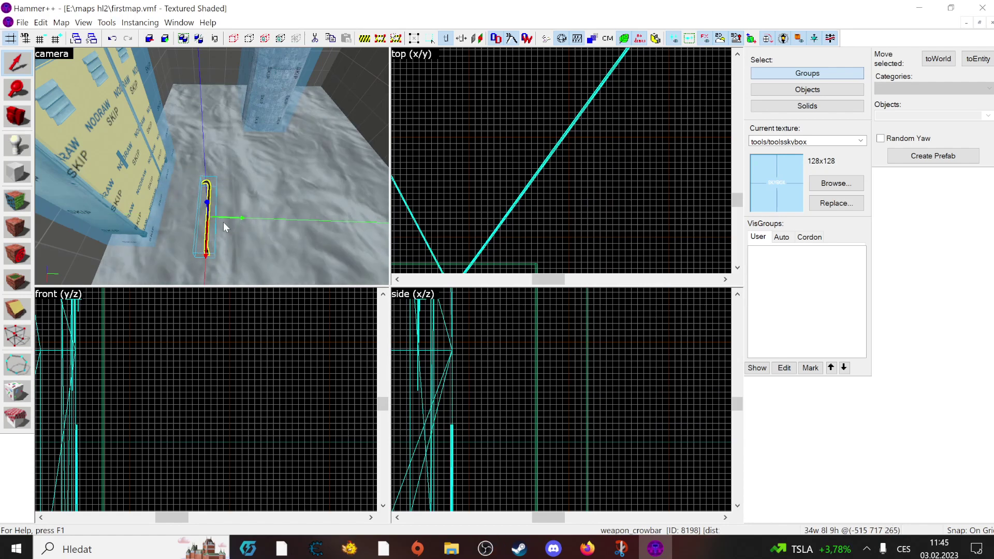
{"action": "key", "text": "z"}
{"action": "key", "text": "w"}
{"action": "key", "text": "a"}
{"action": "key", "text": "a"}
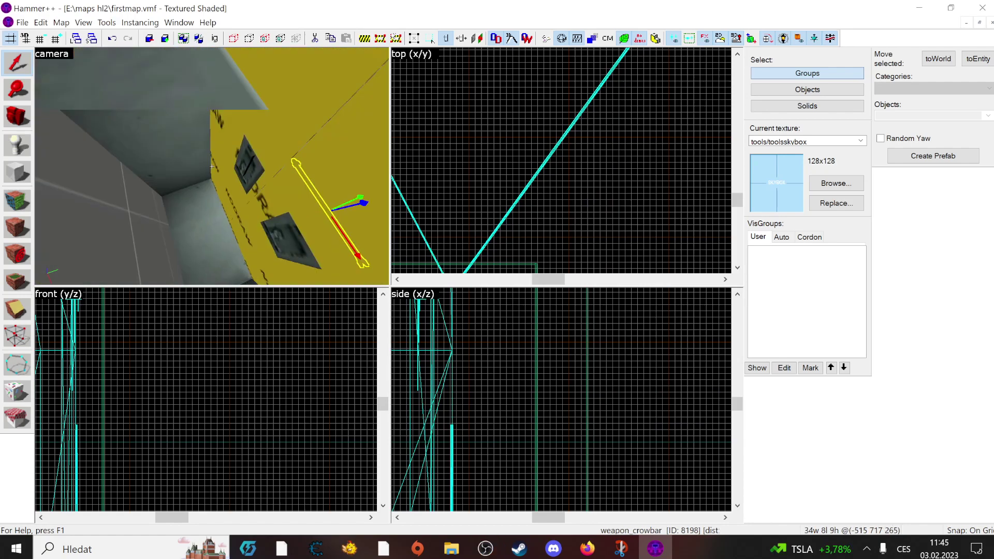
{"action": "key", "text": "z"}
{"action": "left_click_drag", "start_coordinate": [339, 176], "coordinate": [83, 184]}
Adjust the crowbar between the locker's inner walls to about (-521, 681, 265)
{"action": "key", "text": "z"}
{"action": "key", "text": "d"}
{"action": "key", "text": "z"}
{"action": "key", "text": "z"}
{"action": "key", "text": "z"}
{"action": "key", "text": "z"}
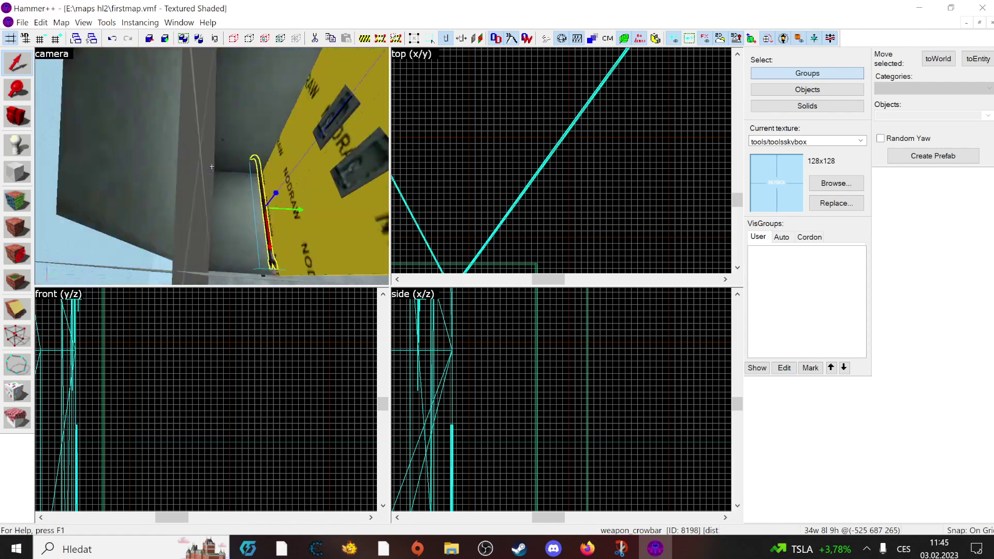
{"action": "key", "text": "z"}
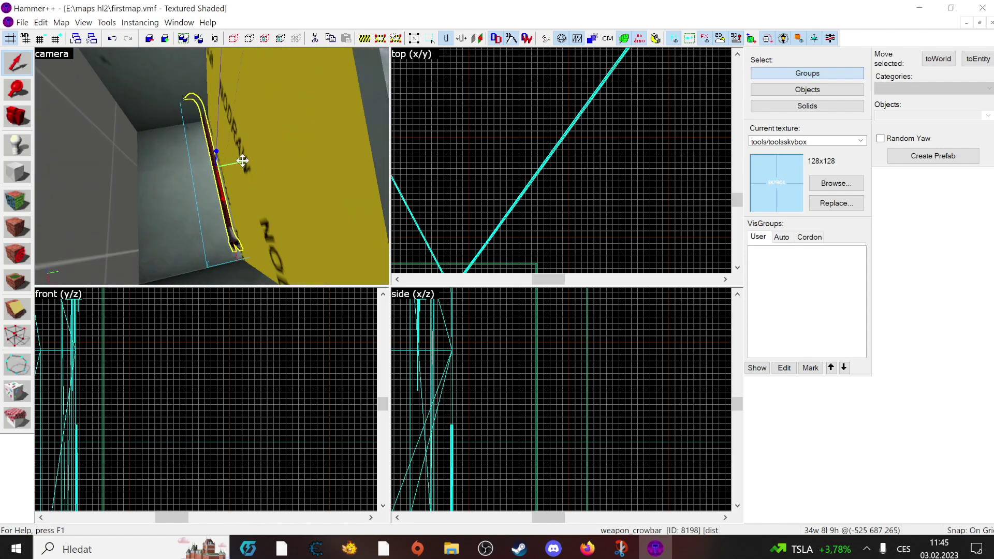
{"action": "key", "text": "z"}
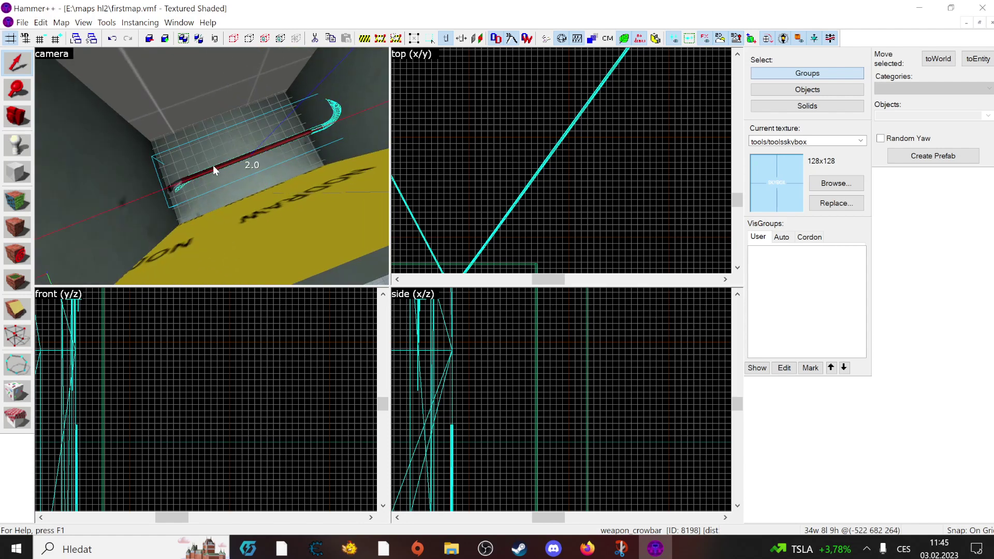
{"action": "key", "text": "z"}
{"action": "key", "text": "s"}
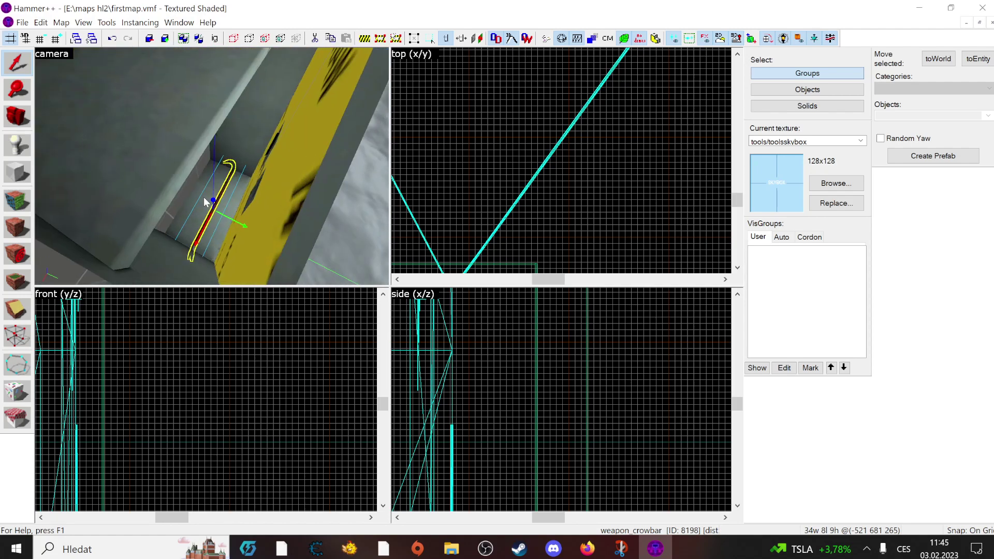
Raise the crowbar to the locker's upper compartment and shift it lengthwise to about (-523, 681, 313)
{"action": "left_click_drag", "start_coordinate": [192, 96], "coordinate": [187, 83]}
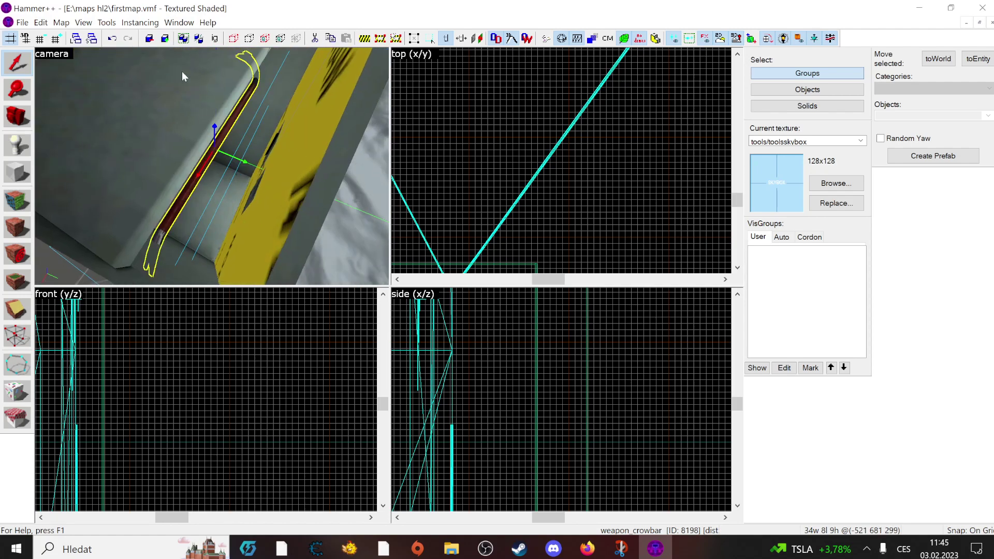
{"action": "key", "text": "z"}
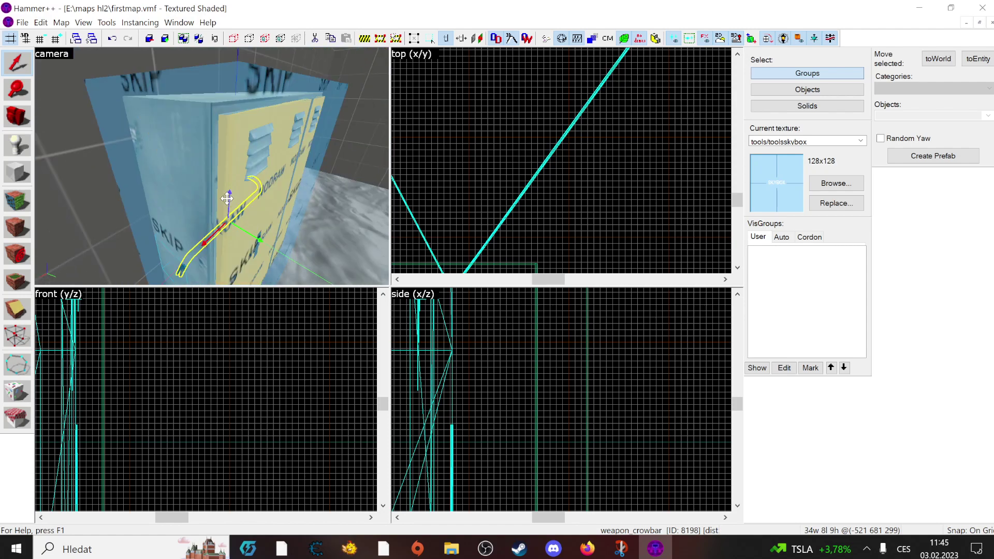
{"action": "left_click_drag", "start_coordinate": [219, 156], "coordinate": [218, 143]}
{"action": "key", "text": "z"}
{"action": "key", "text": "w"}
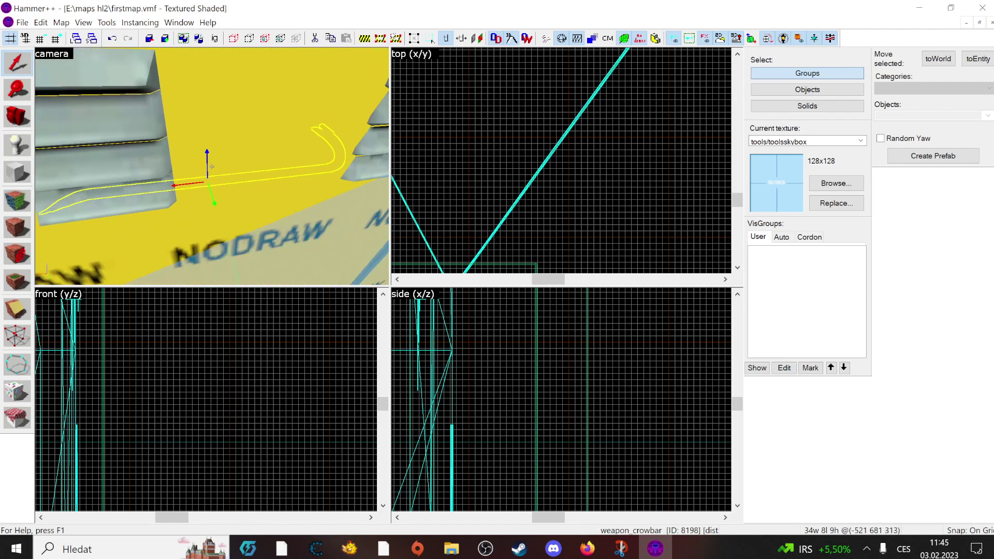
{"action": "key", "text": "z"}
{"action": "left_click_drag", "start_coordinate": [182, 178], "coordinate": [192, 179]}
Rotate the crowbar about its long axis so its hook lies down toward the shelf
{"action": "key", "text": "z"}
{"action": "key", "text": "s"}
{"action": "key", "text": "w"}
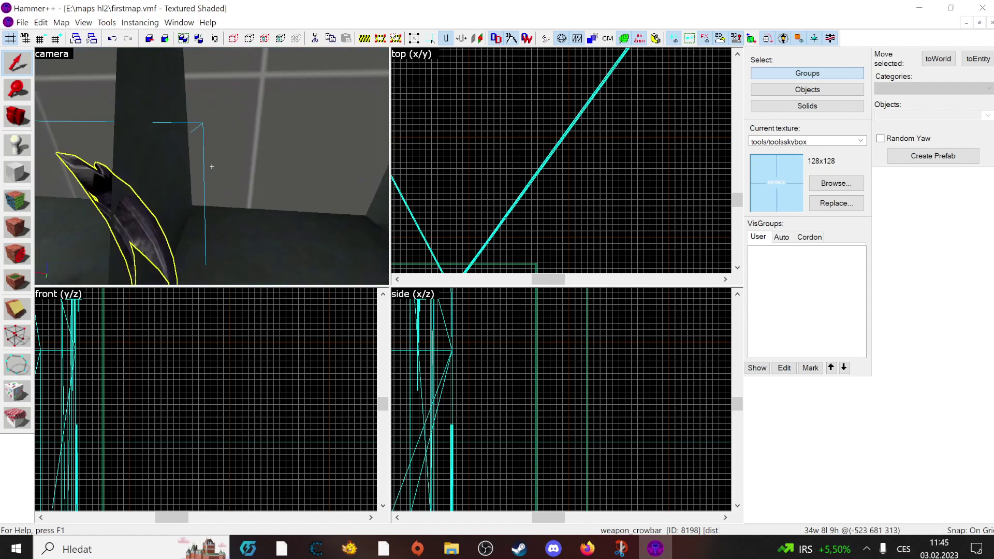
{"action": "key", "text": "s"}
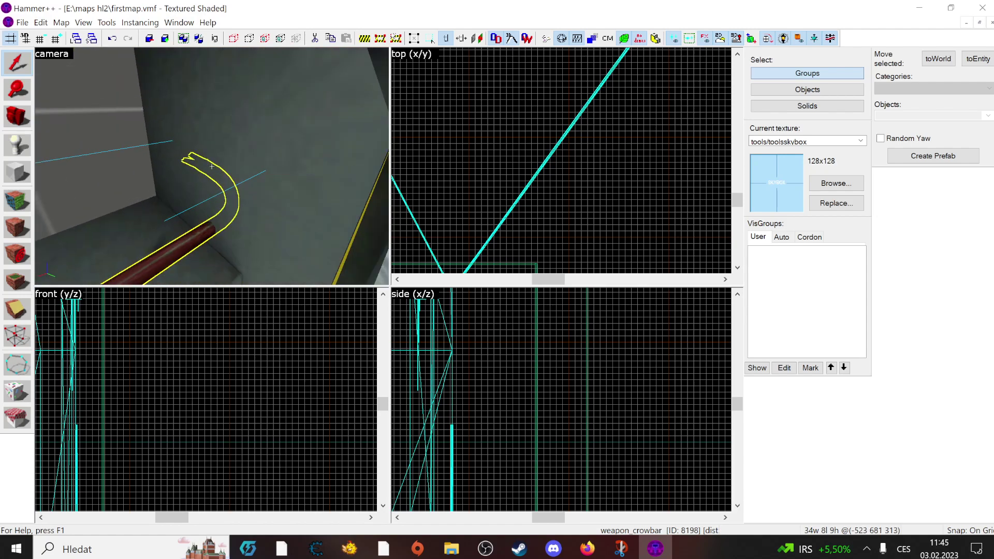
{"action": "key", "text": "w"}
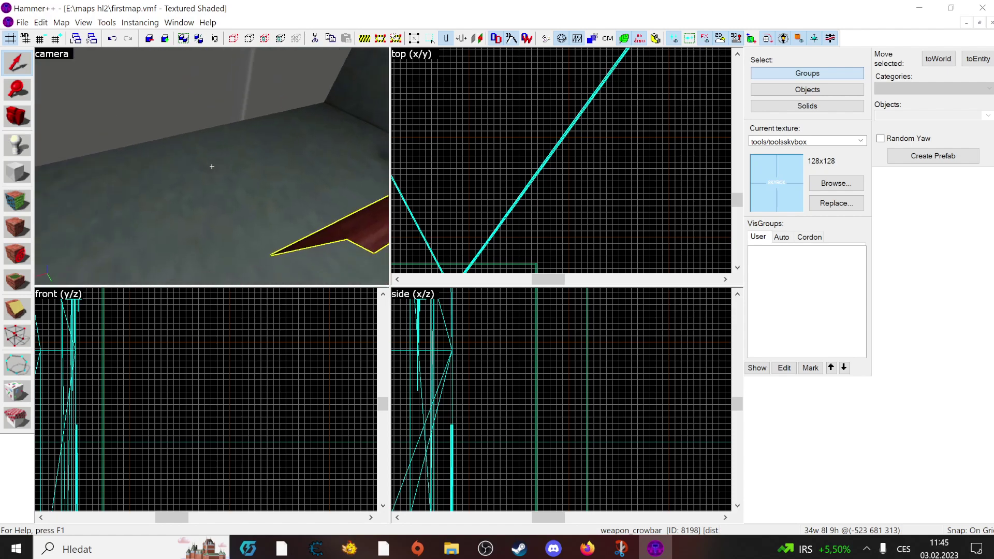
{"action": "key", "text": "s"}
{"action": "scroll", "coordinate": [504, 454], "scroll_direction": "up", "scroll_amount": 8}
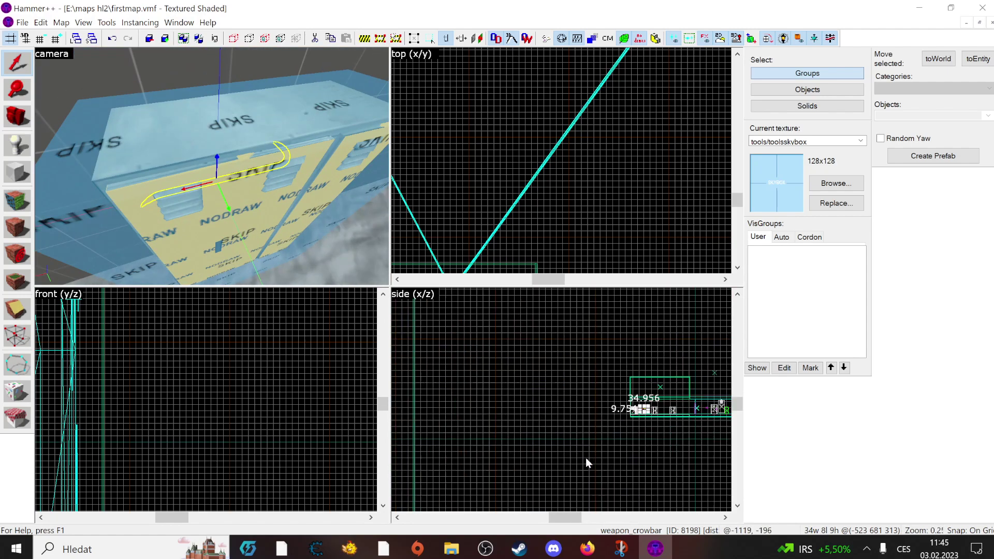
{"action": "scroll", "coordinate": [644, 419], "scroll_direction": "up", "scroll_amount": 9}
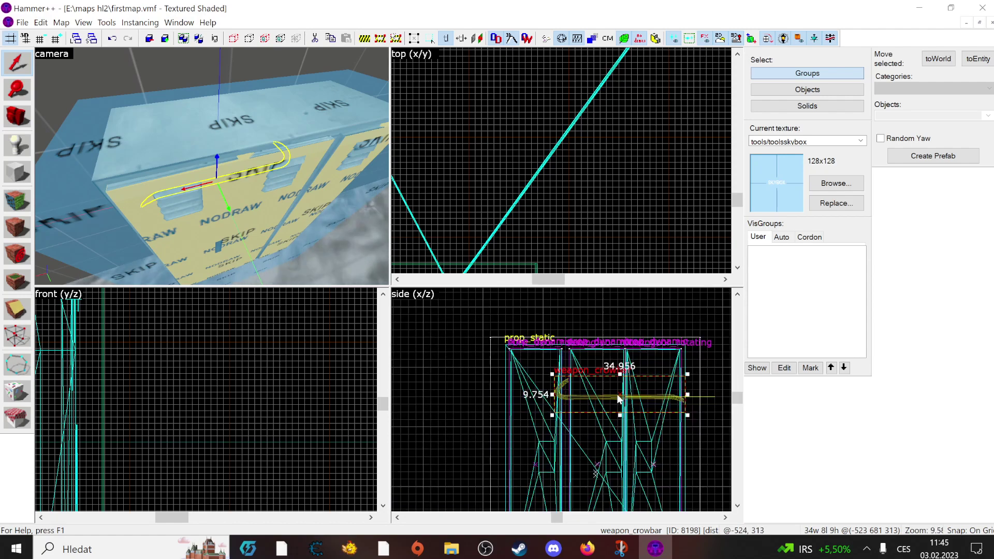
{"action": "left_click", "coordinate": [223, 210]}
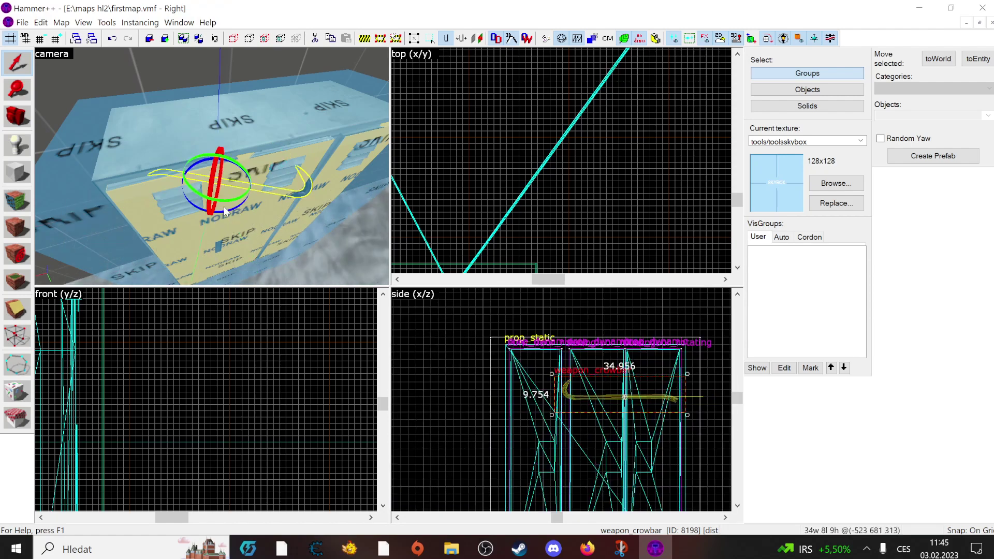
Nudge the rotated crowbar into place on the locker shelf at about (-522, 679, 313)
{"action": "key", "text": "z"}
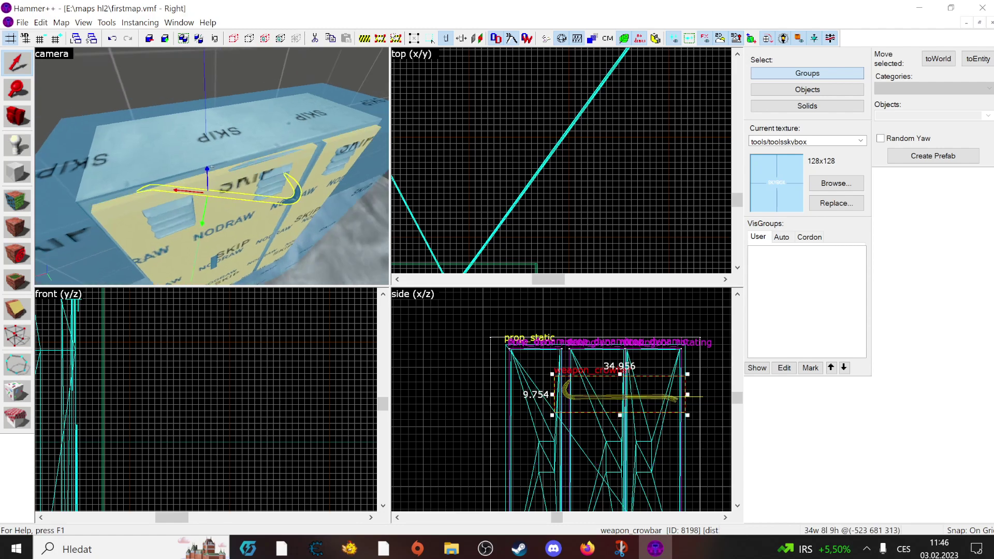
{"action": "key", "text": "w"}
{"action": "key", "text": "s"}
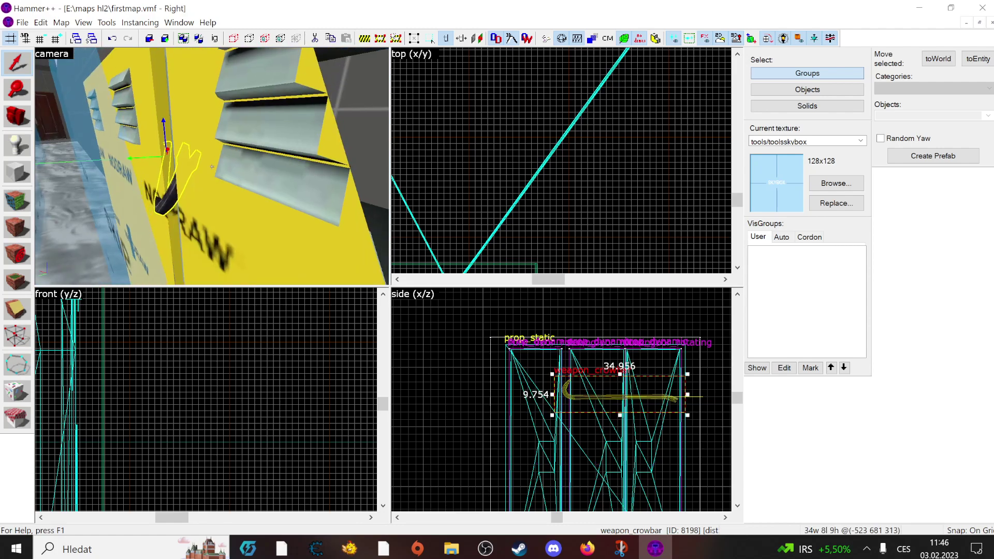
{"action": "key", "text": "w"}
{"action": "key", "text": "d"}
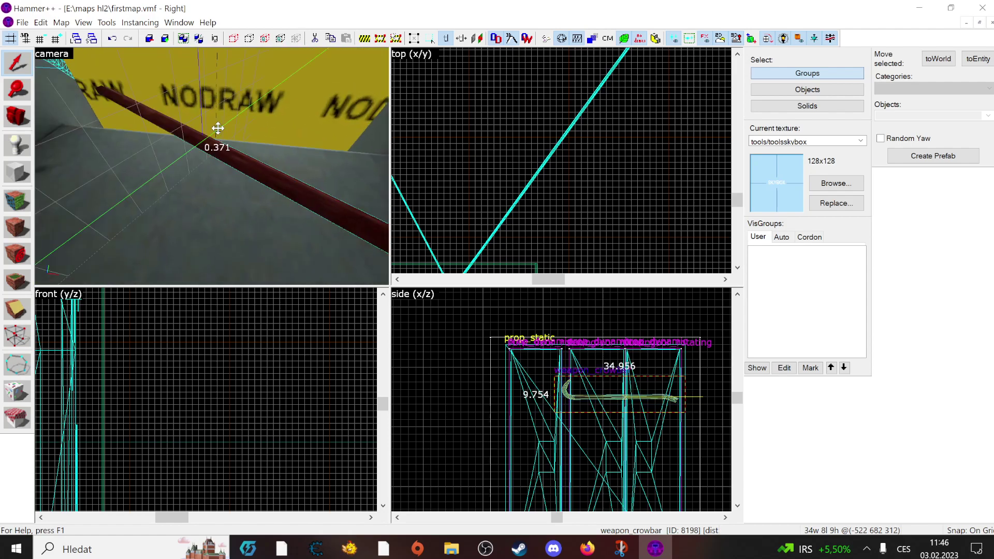
{"action": "left_click", "coordinate": [207, 135]}
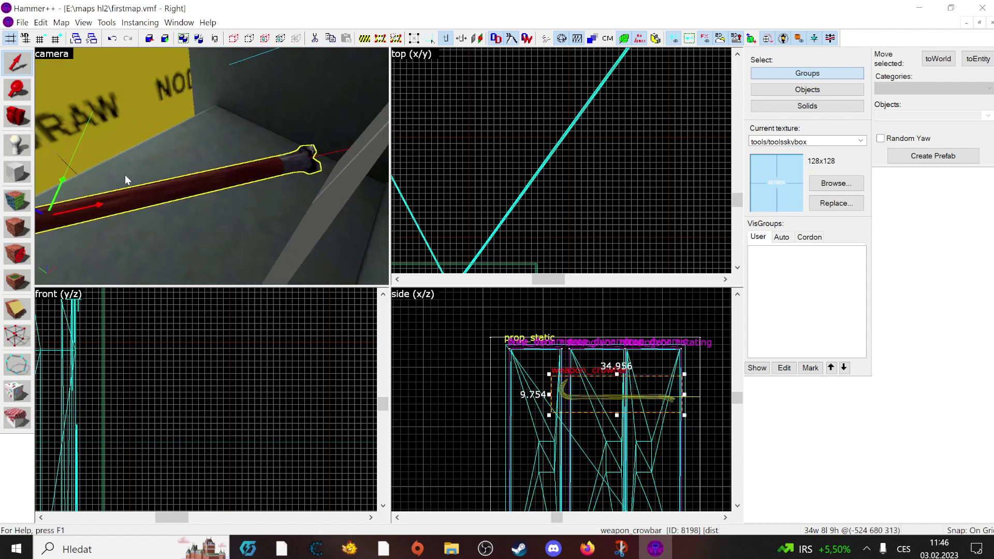
{"action": "scroll", "coordinate": [129, 174], "scroll_direction": "down", "scroll_amount": 2}
{"action": "scroll", "coordinate": [157, 180], "scroll_direction": "up", "scroll_amount": 1}
{"action": "left_click_drag", "start_coordinate": [161, 184], "coordinate": [192, 188]}
{"action": "key", "text": "z"}
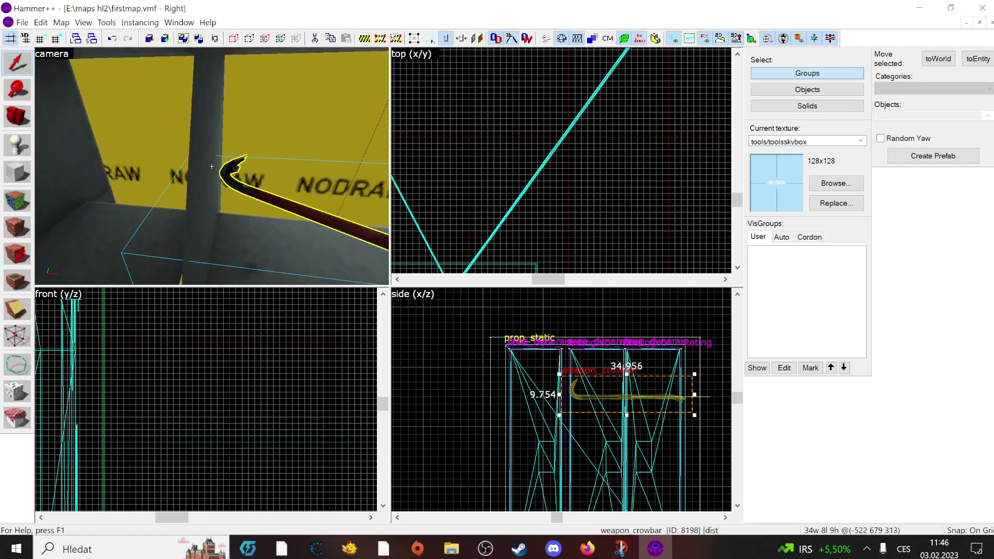
{"action": "key", "text": "d"}
{"action": "key", "text": "s"}
{"action": "key", "text": "s"}
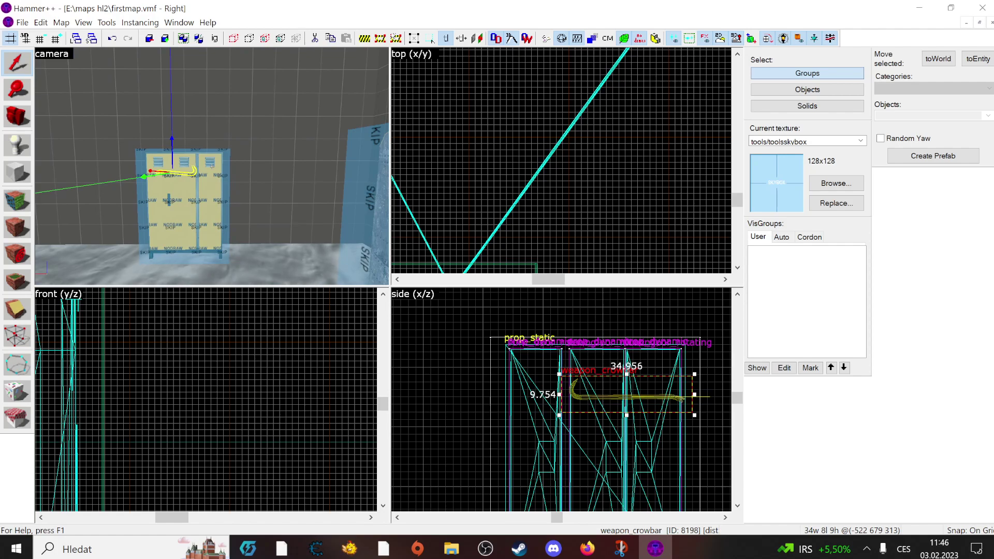
Switch to OBS, stop the screen recording, and return to Hammer++
{"action": "left_click", "coordinate": [486, 548]}
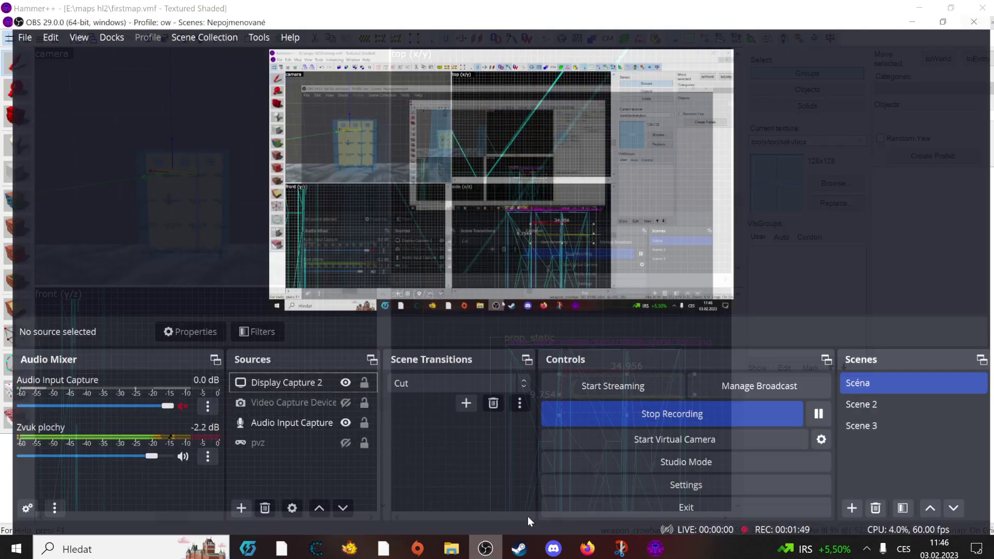
{"action": "left_click", "coordinate": [662, 408]}
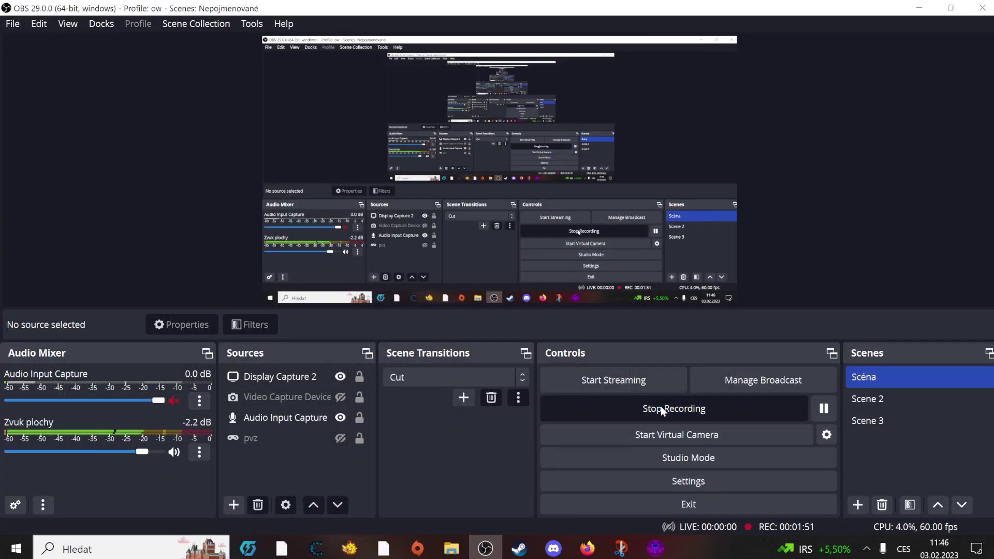
{"action": "left_click", "coordinate": [654, 547]}
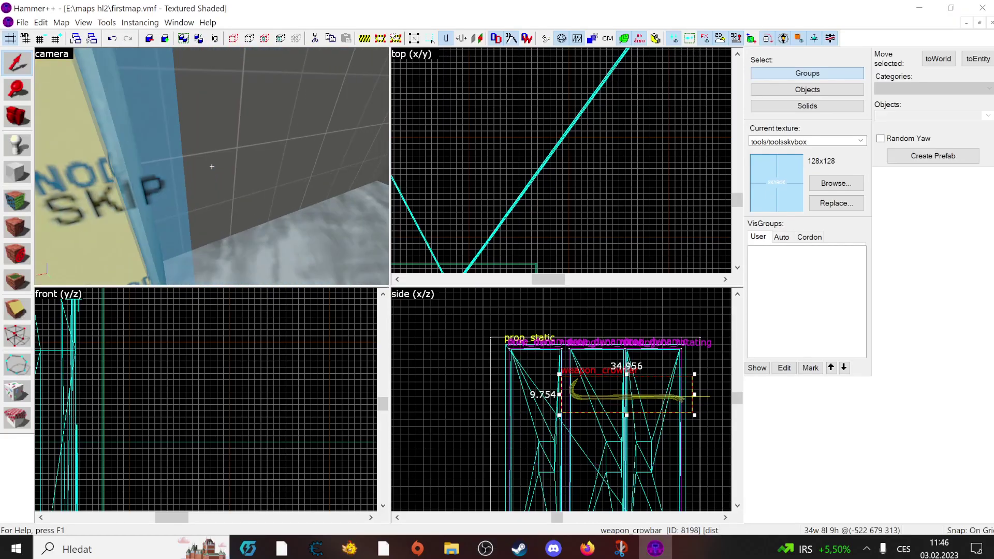
Select the thin 368-unit-long wall brush and lower its top edge to a height of 108 units
{"action": "left_click", "coordinate": [212, 166]}
{"action": "key", "text": "z"}
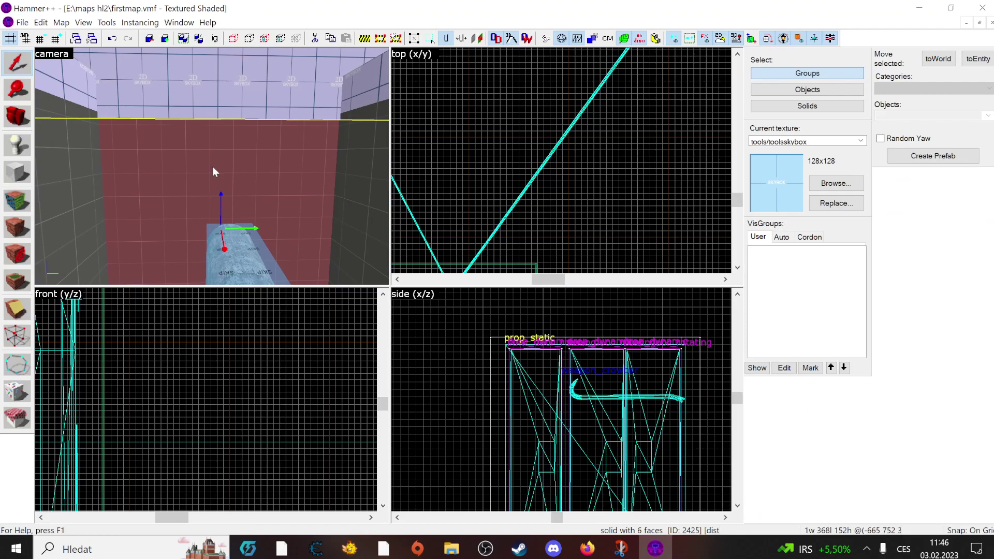
{"action": "scroll", "coordinate": [551, 396], "scroll_direction": "down", "scroll_amount": 10}
{"action": "scroll", "coordinate": [460, 343], "scroll_direction": "up", "scroll_amount": 11}
{"action": "left_click_drag", "start_coordinate": [510, 378], "coordinate": [520, 552]}
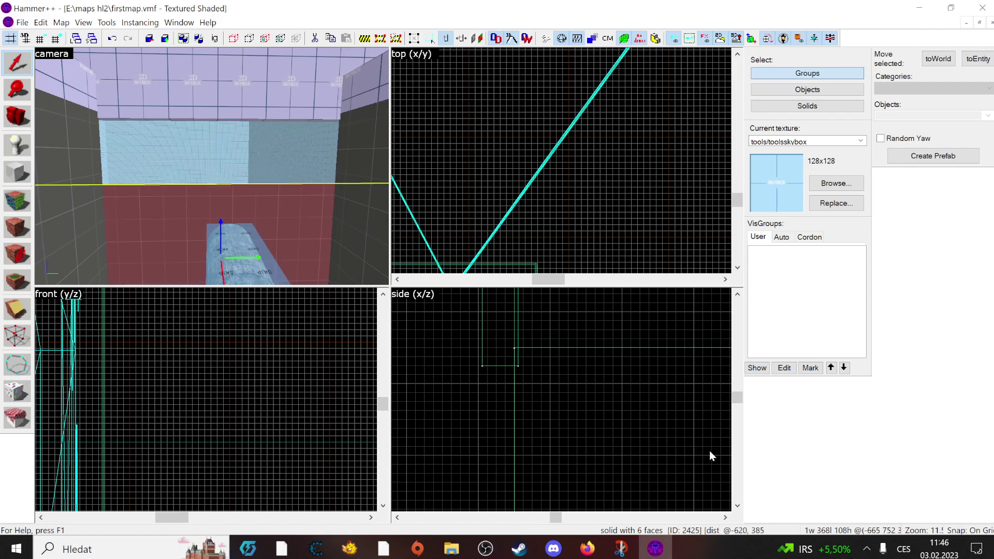
Lower the top edge of the selected 368-unit-long wall brush to a height of 82 units
{"action": "left_click", "coordinate": [737, 506]}
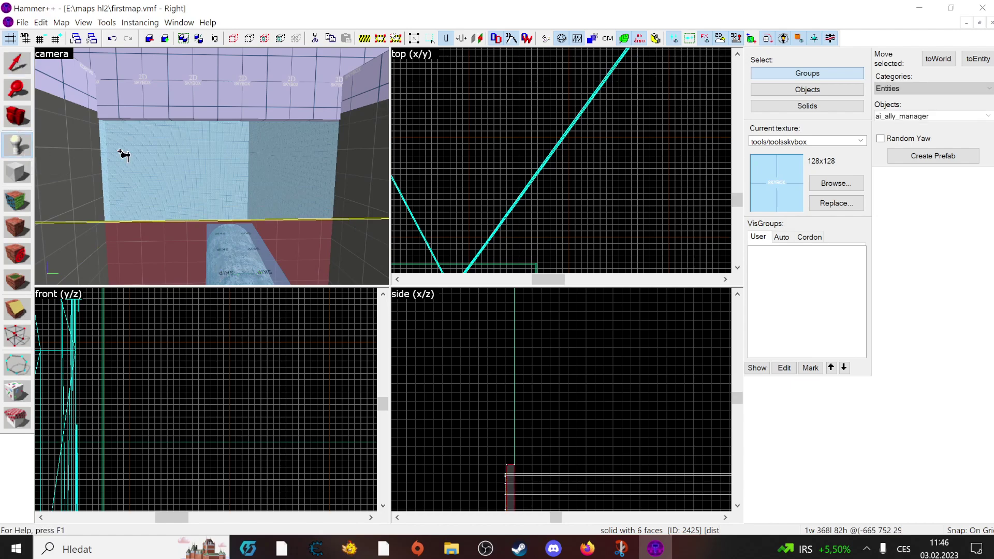
{"action": "left_click", "coordinate": [982, 89]}
{"action": "left_click", "coordinate": [942, 185]}
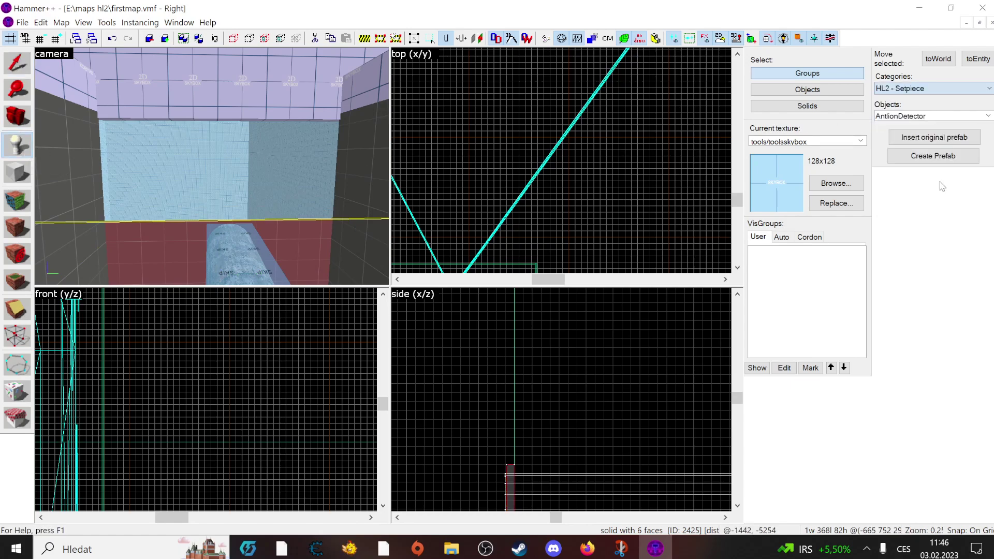
{"action": "left_click", "coordinate": [988, 117]}
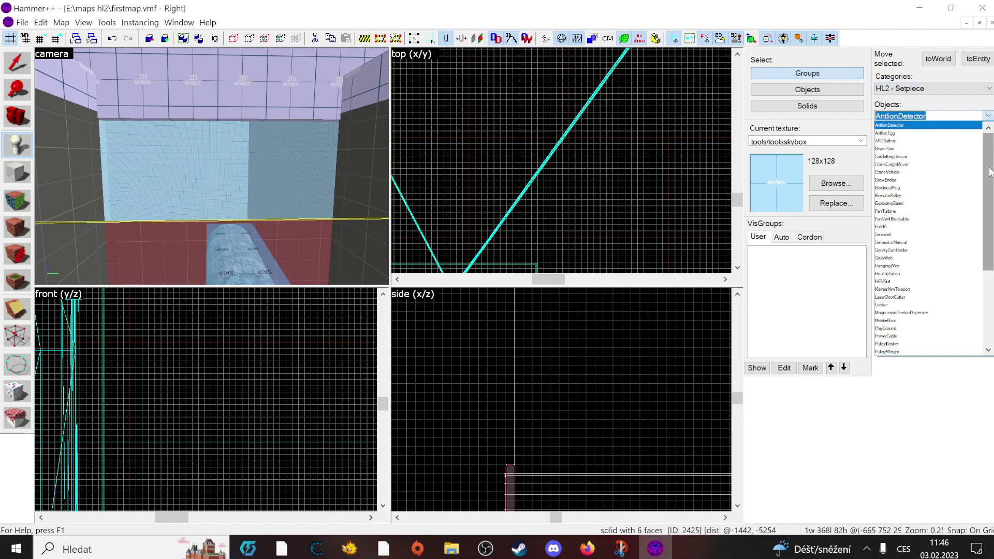
{"action": "left_click_drag", "start_coordinate": [989, 187], "coordinate": [985, 282]}
{"action": "left_click", "coordinate": [965, 97]}
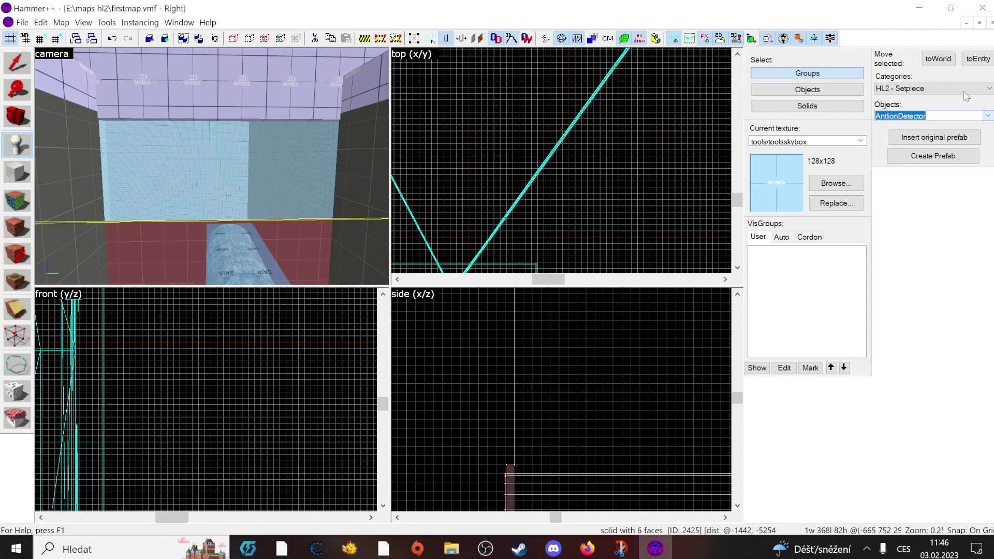
Place the Vent_I_Opening_1 prefab from the HL2 - Architecture category against the wall at the end of the rounded pipe
{"action": "left_click", "coordinate": [953, 119]}
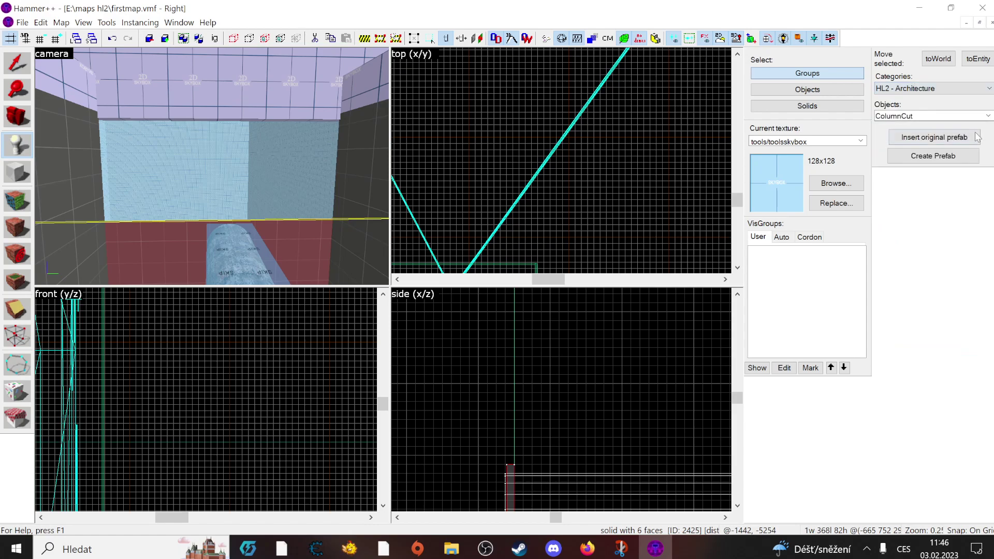
{"action": "left_click", "coordinate": [988, 117]}
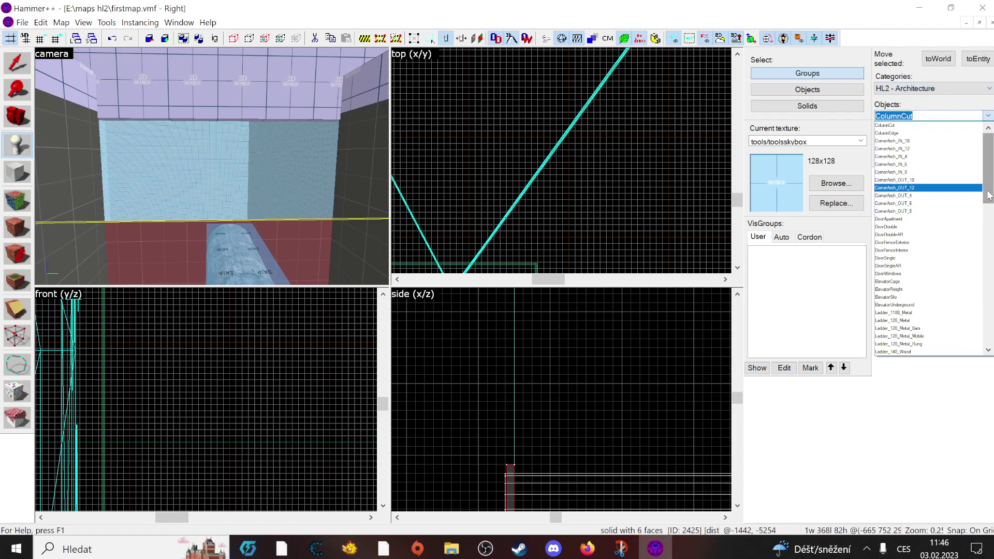
{"action": "left_click_drag", "start_coordinate": [989, 197], "coordinate": [989, 223]}
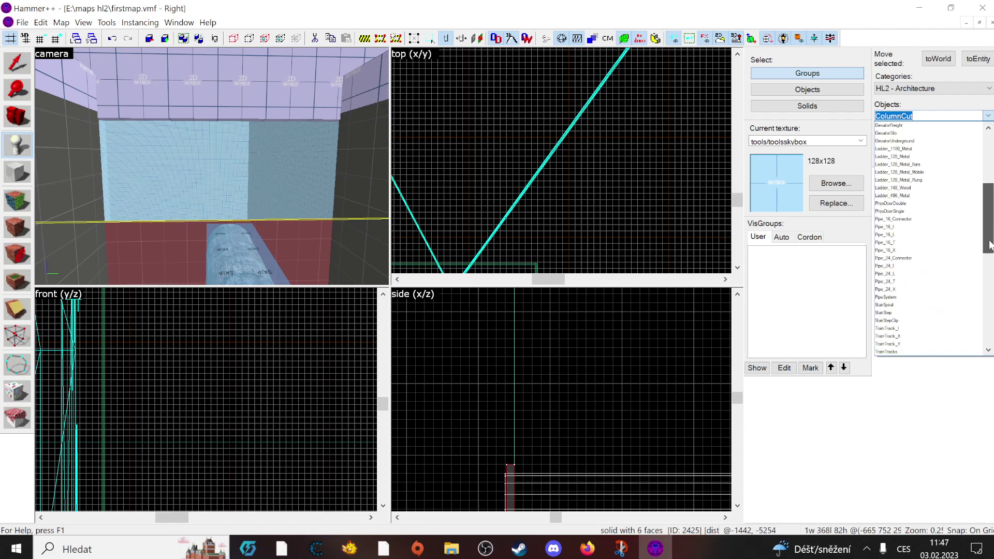
{"action": "left_click_drag", "start_coordinate": [989, 262], "coordinate": [989, 274]}
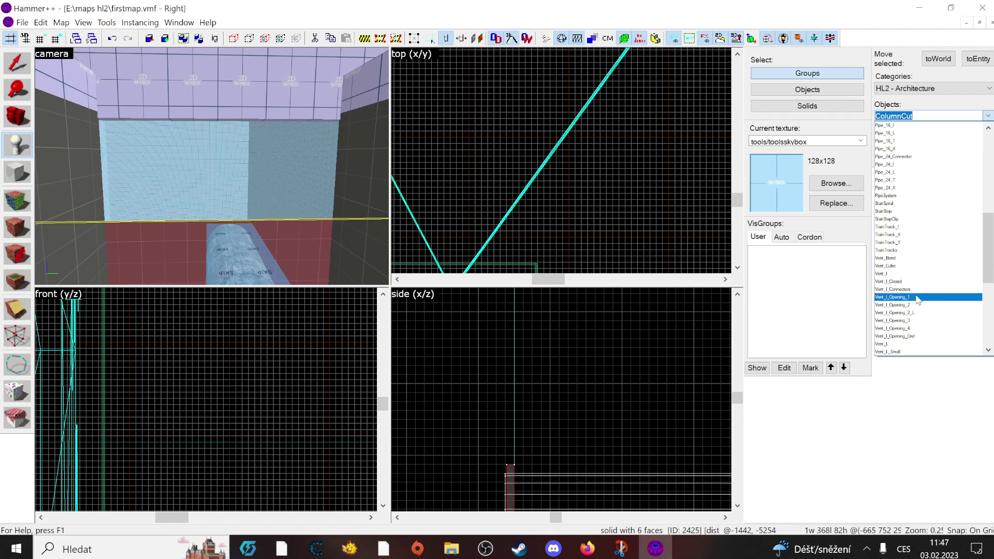
{"action": "left_click", "coordinate": [918, 298]}
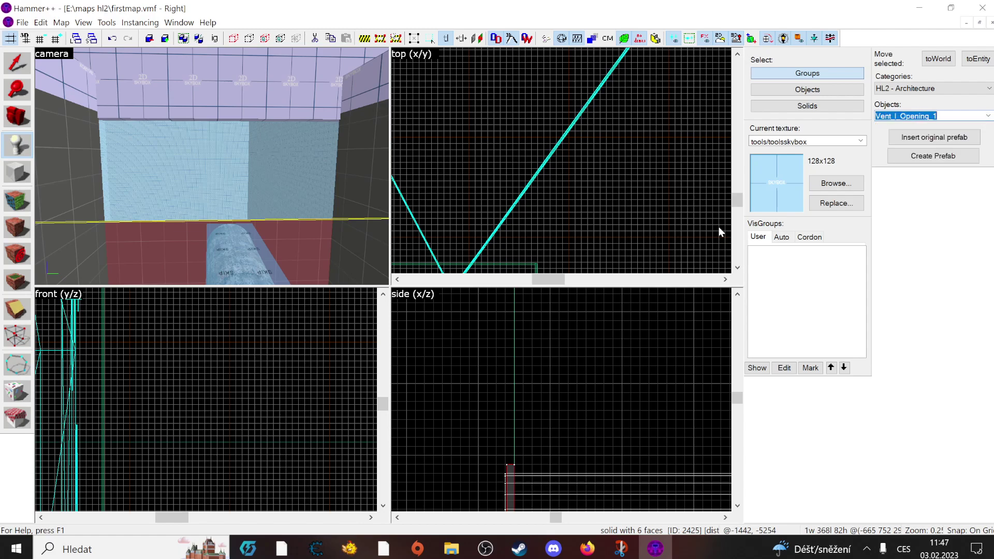
{"action": "left_click", "coordinate": [245, 251]}
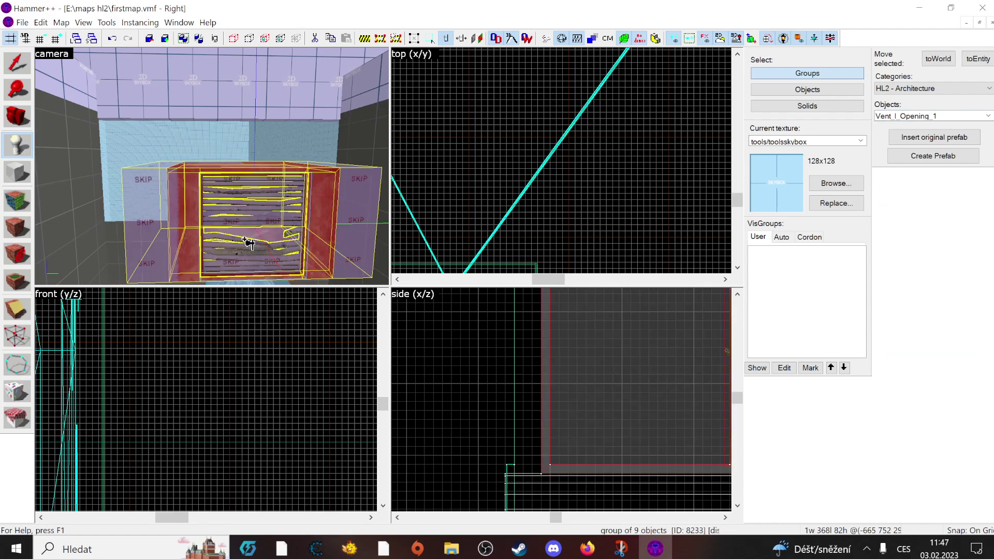
Move the vent prefab back along the X axis into the wall so its grille sits at the wall brush
{"action": "key", "text": "a"}
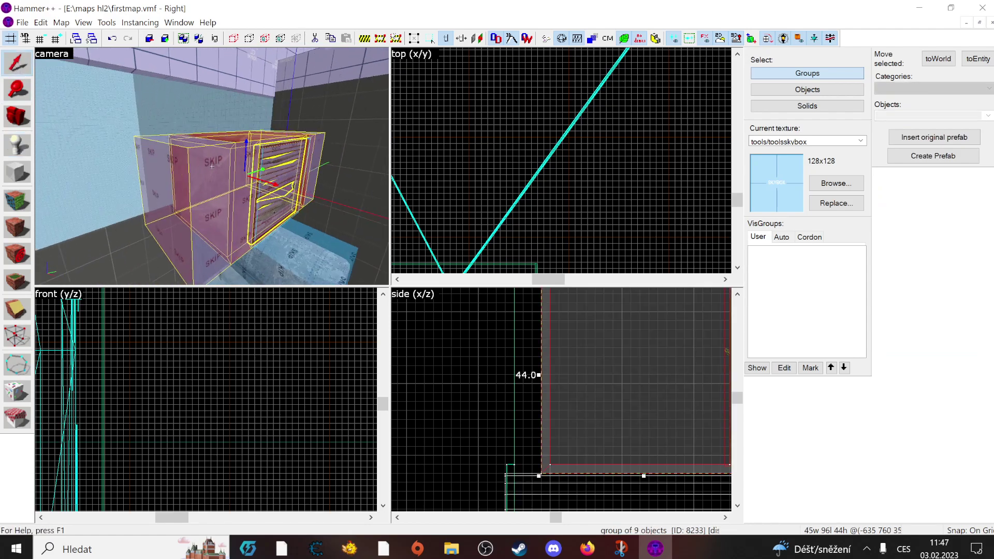
{"action": "left_click_drag", "start_coordinate": [309, 165], "coordinate": [216, 179]}
{"action": "left_click", "coordinate": [120, 272]}
{"action": "key", "text": "z"}
{"action": "key", "text": "d"}
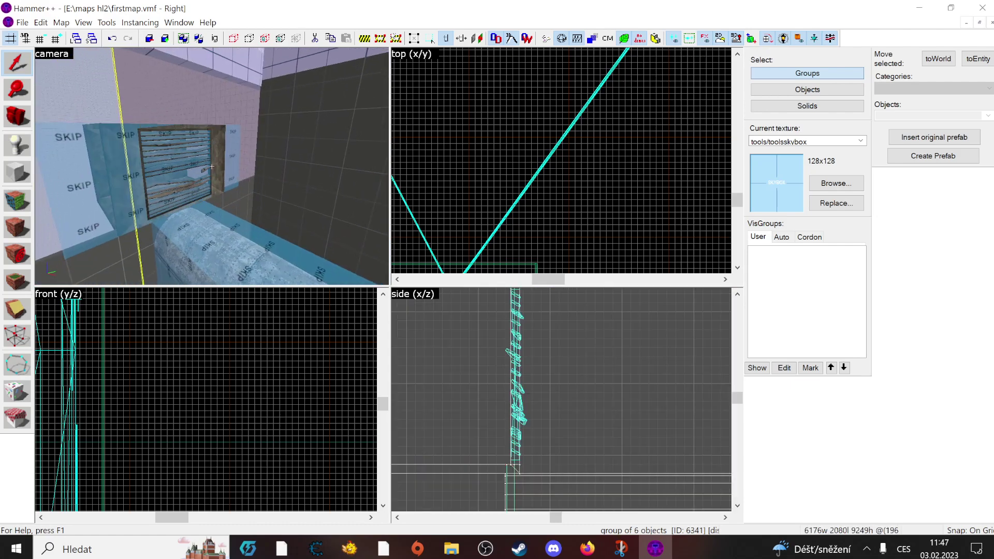
{"action": "key", "text": "w"}
{"action": "key", "text": "s"}
Clone the lower wall brush upward above the vent and raise the copy's bottom edge to make it 52 units high
{"action": "left_click", "coordinate": [211, 166]}
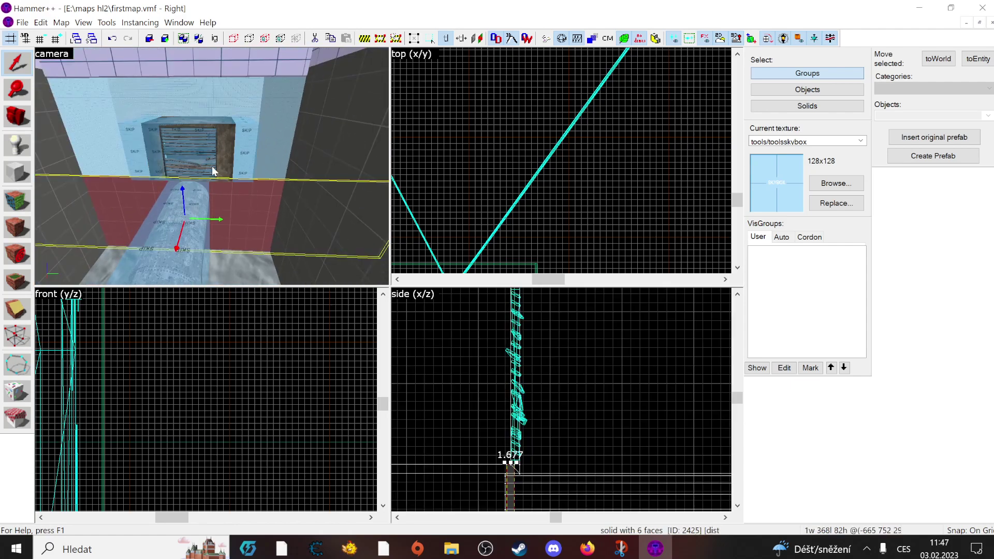
{"action": "left_click_drag", "start_coordinate": [181, 192], "coordinate": [173, 60], "text": "shift"}
{"action": "scroll", "coordinate": [517, 422], "scroll_direction": "up", "scroll_amount": 1}
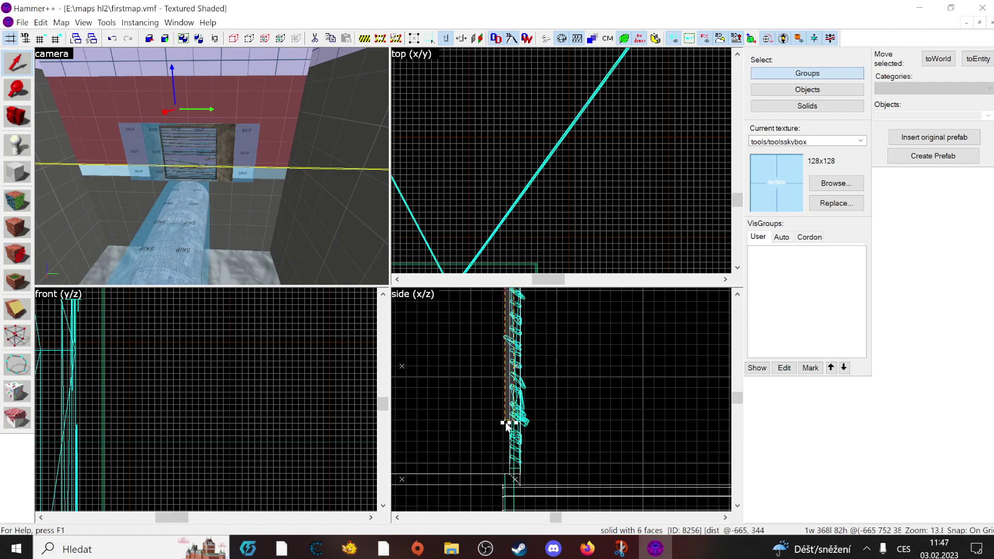
{"action": "left_click_drag", "start_coordinate": [510, 425], "coordinate": [500, 393]}
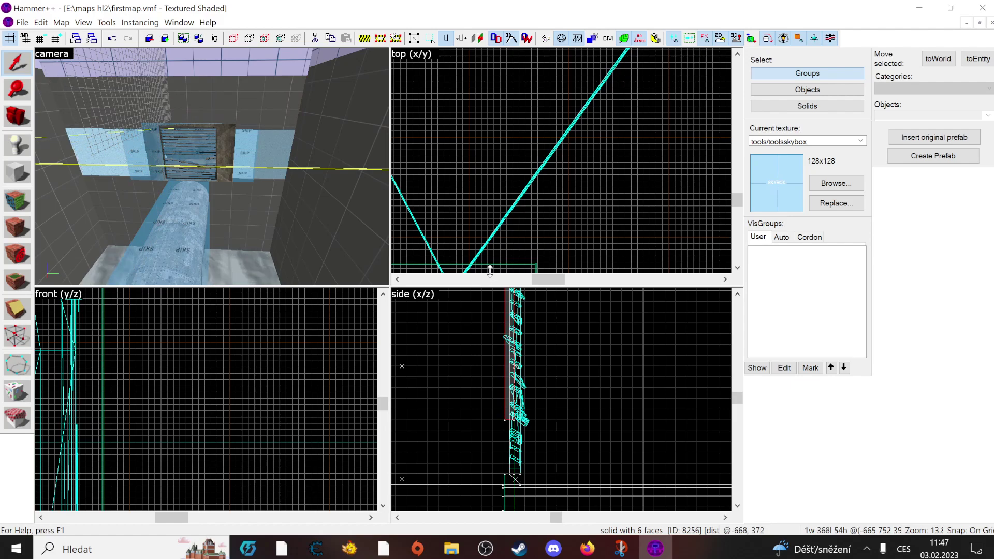
{"action": "left_click_drag", "start_coordinate": [492, 260], "coordinate": [492, 260]}
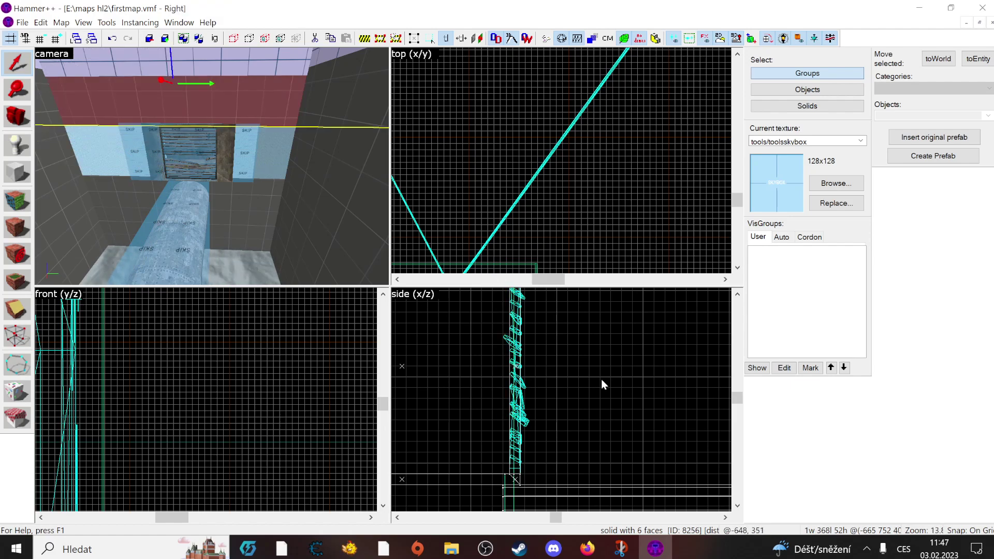
Shift the upper wall brush slightly along the X axis to x -666 above the vent opening and deselect it
{"action": "left_click", "coordinate": [737, 295]}
{"action": "scroll", "coordinate": [531, 366], "scroll_direction": "up", "scroll_amount": 10}
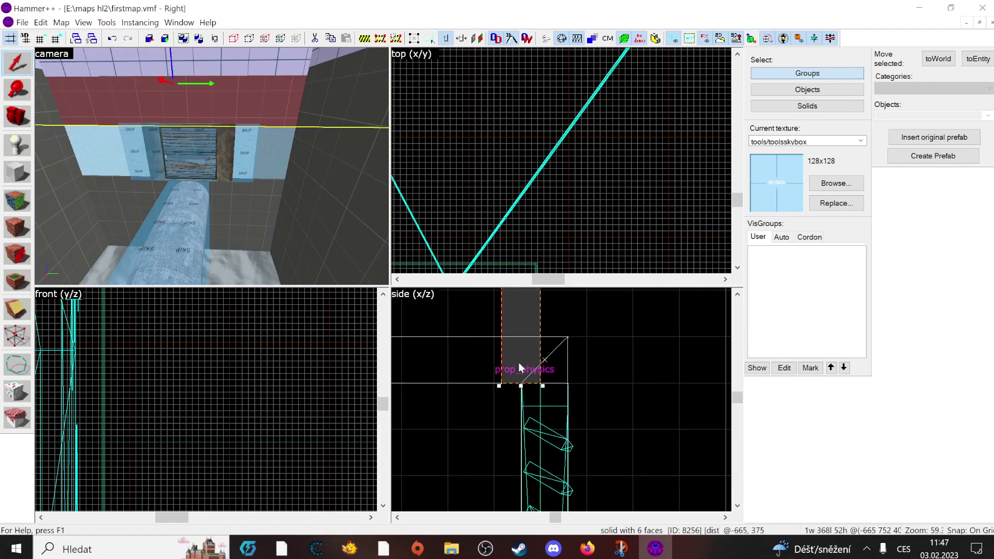
{"action": "scroll", "coordinate": [559, 383], "scroll_direction": "down", "scroll_amount": 4}
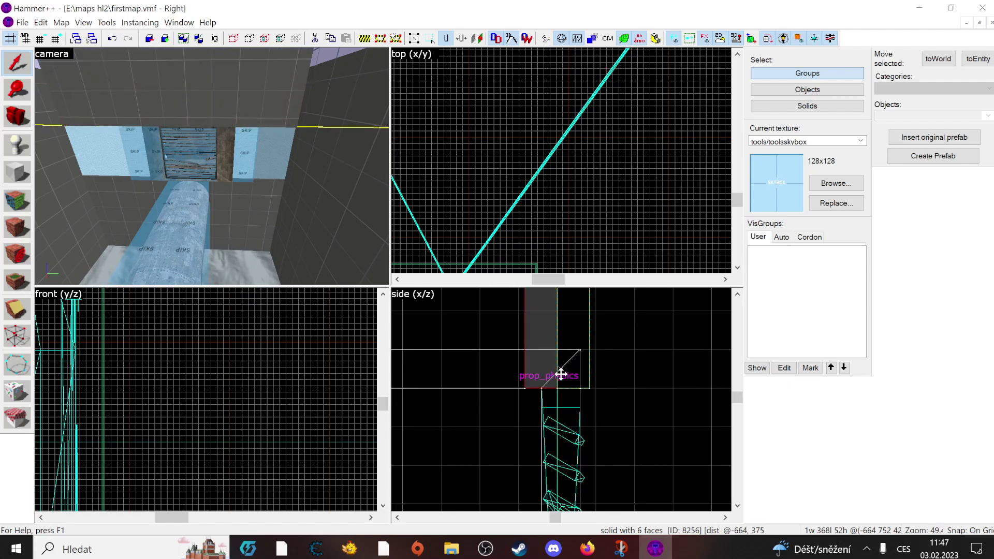
{"action": "left_click_drag", "start_coordinate": [563, 374], "coordinate": [546, 372]}
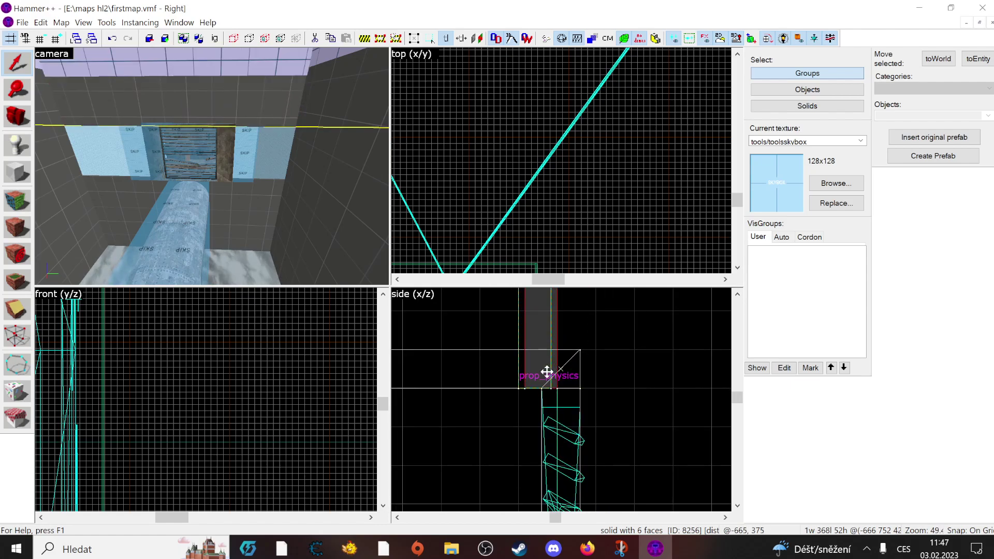
{"action": "left_click", "coordinate": [463, 349]}
{"action": "key", "text": "z"}
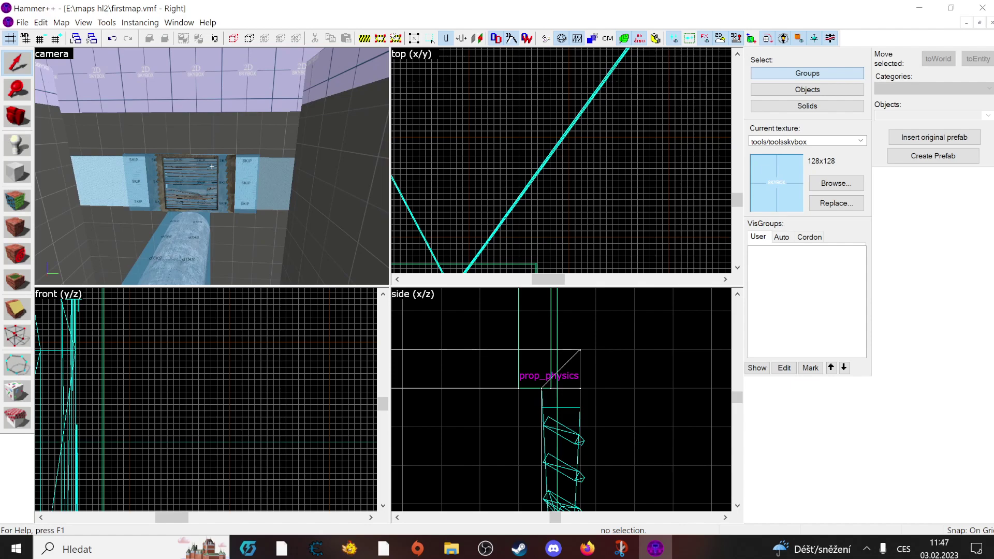
{"action": "key", "text": "w"}
{"action": "key", "text": "s"}
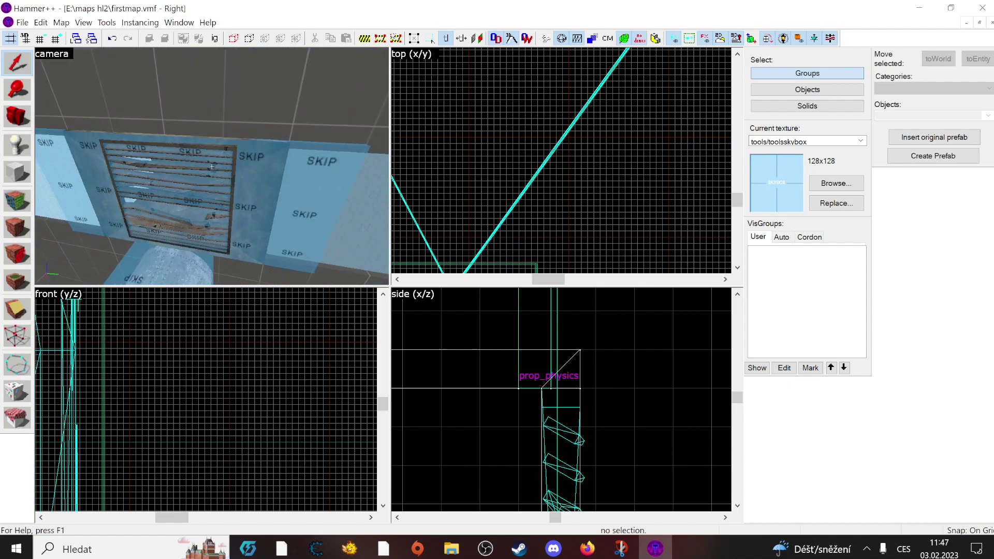
{"action": "key", "text": "w"}
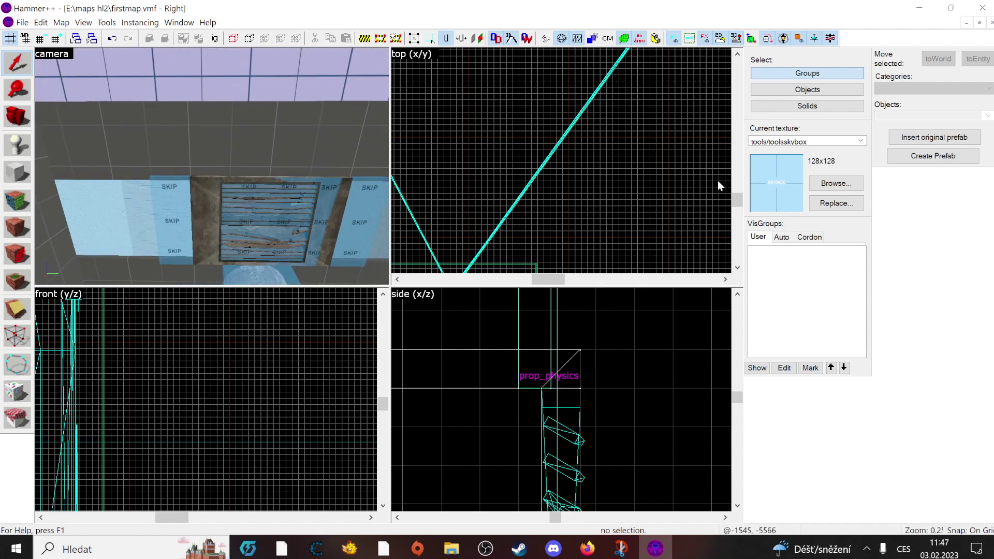
Clear the skybox filter in the texture browser and pick the dev/dev_measuregeneric01b texture as current
{"action": "left_click", "coordinate": [837, 184]}
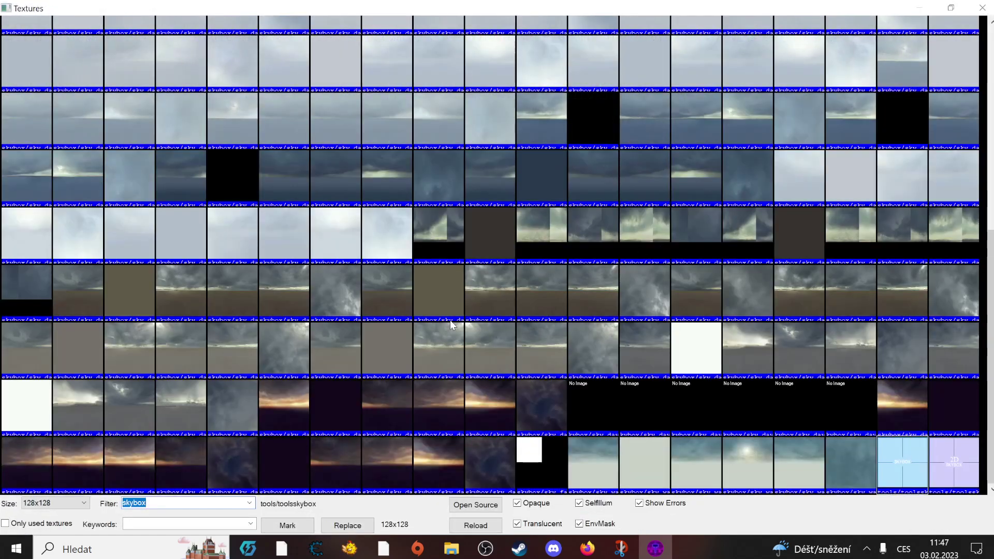
{"action": "key", "text": "BackSpace"}
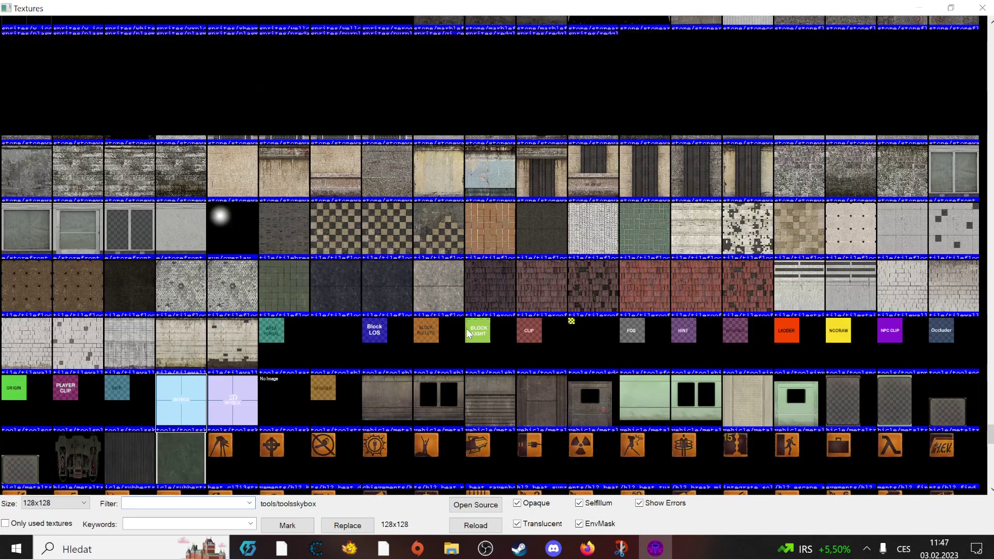
{"action": "scroll", "coordinate": [467, 333], "scroll_direction": "up", "scroll_amount": 10}
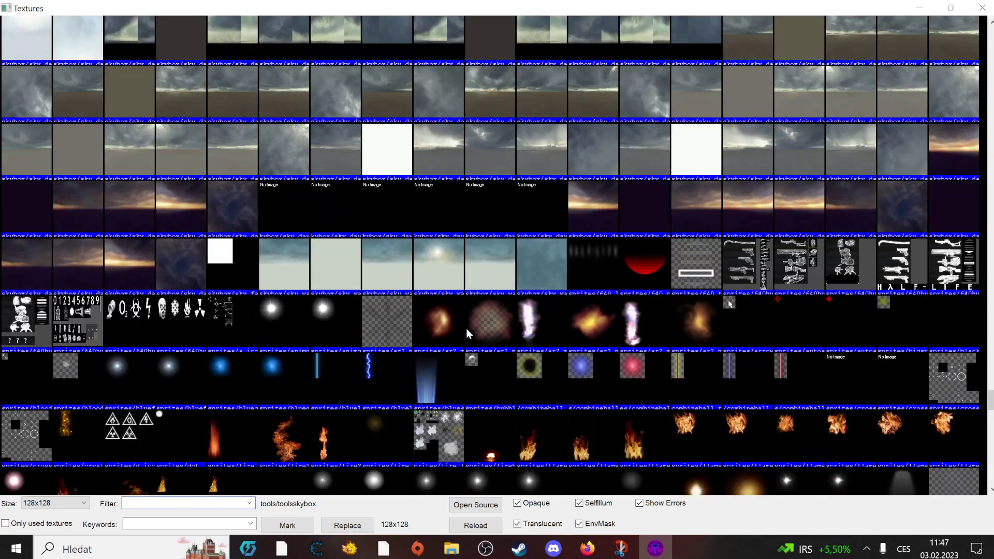
{"action": "scroll", "coordinate": [468, 333], "scroll_direction": "up", "scroll_amount": 15}
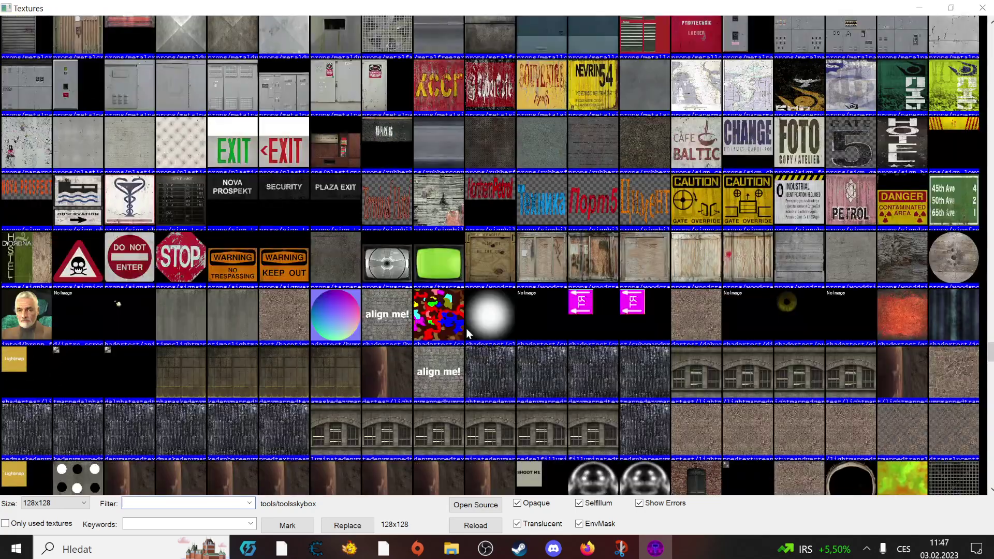
{"action": "scroll", "coordinate": [467, 333], "scroll_direction": "up", "scroll_amount": 15}
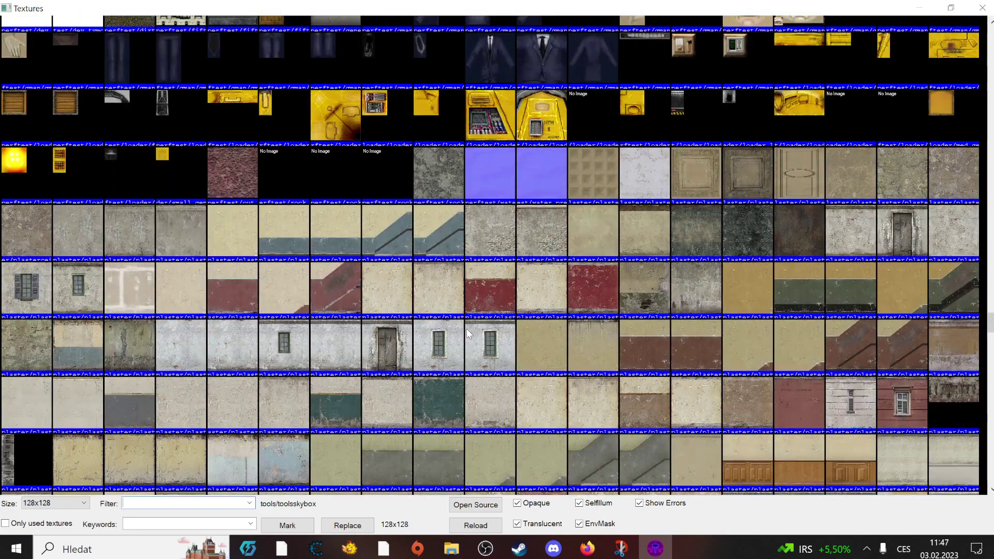
{"action": "scroll", "coordinate": [468, 333], "scroll_direction": "up", "scroll_amount": 5}
{"action": "scroll", "coordinate": [466, 329], "scroll_direction": "up", "scroll_amount": 20}
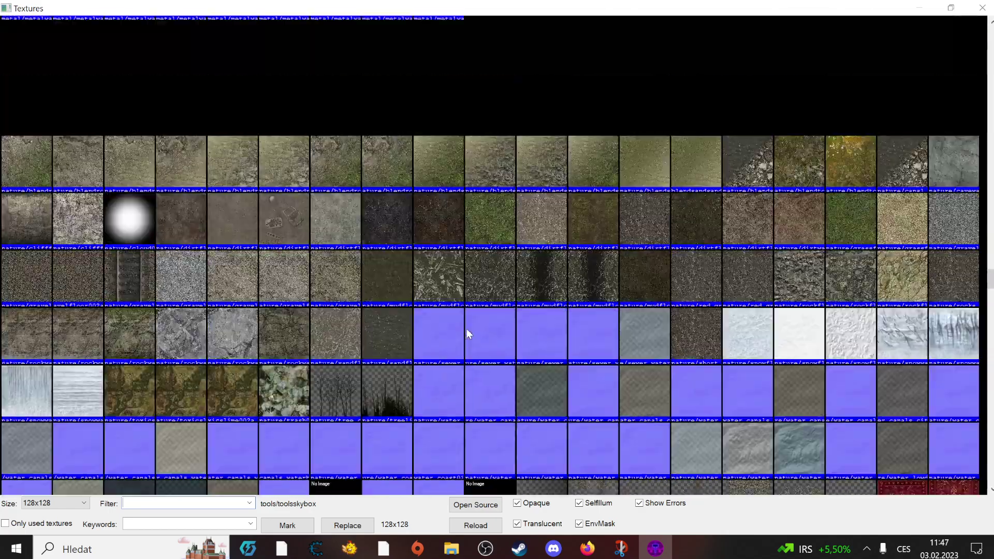
{"action": "scroll", "coordinate": [466, 328], "scroll_direction": "up", "scroll_amount": 20}
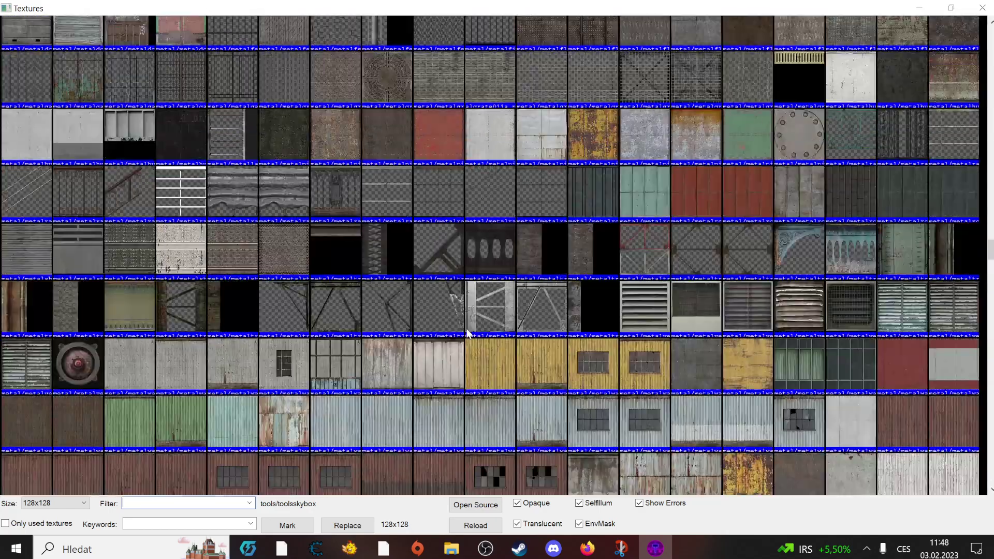
{"action": "scroll", "coordinate": [466, 328], "scroll_direction": "up", "scroll_amount": 20}
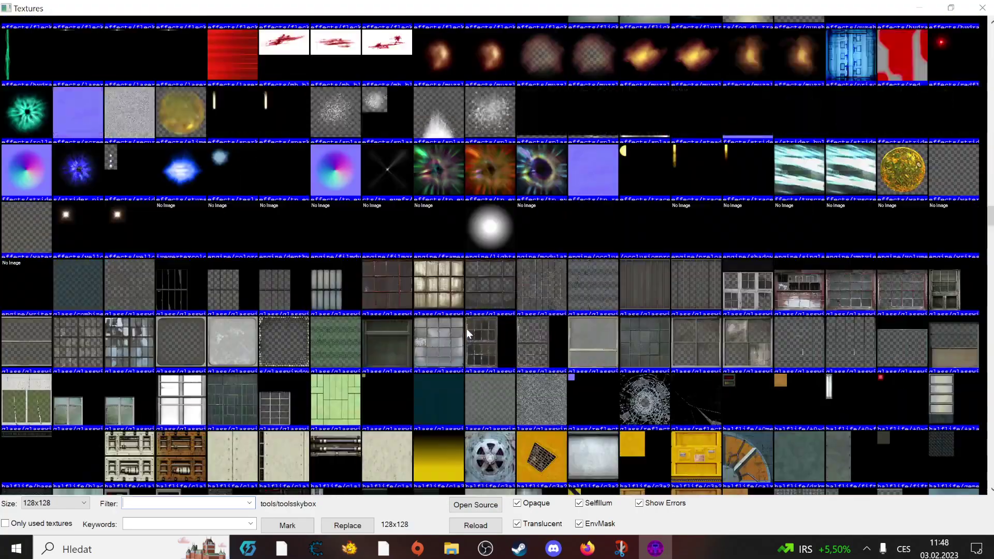
{"action": "scroll", "coordinate": [466, 328], "scroll_direction": "up", "scroll_amount": 5}
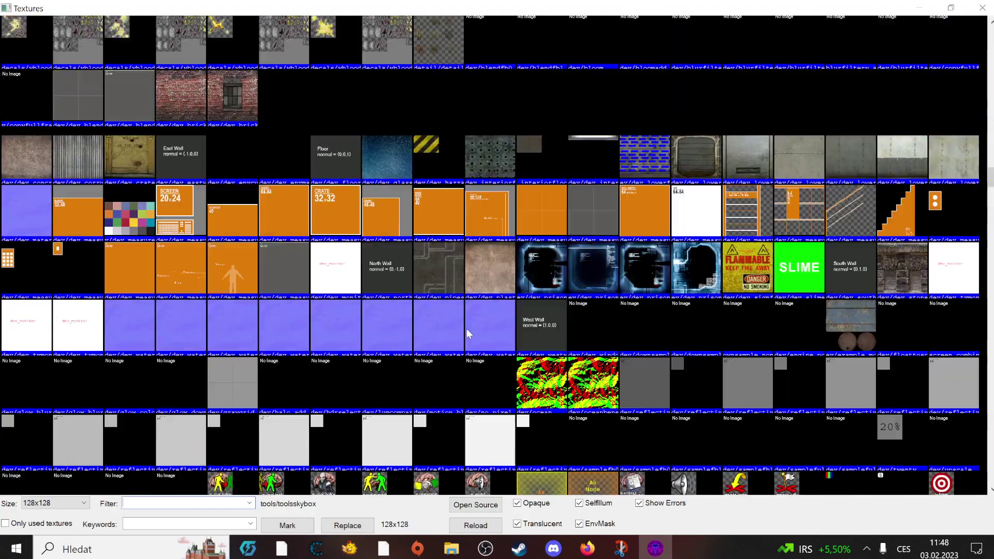
{"action": "double_click", "coordinate": [586, 208]}
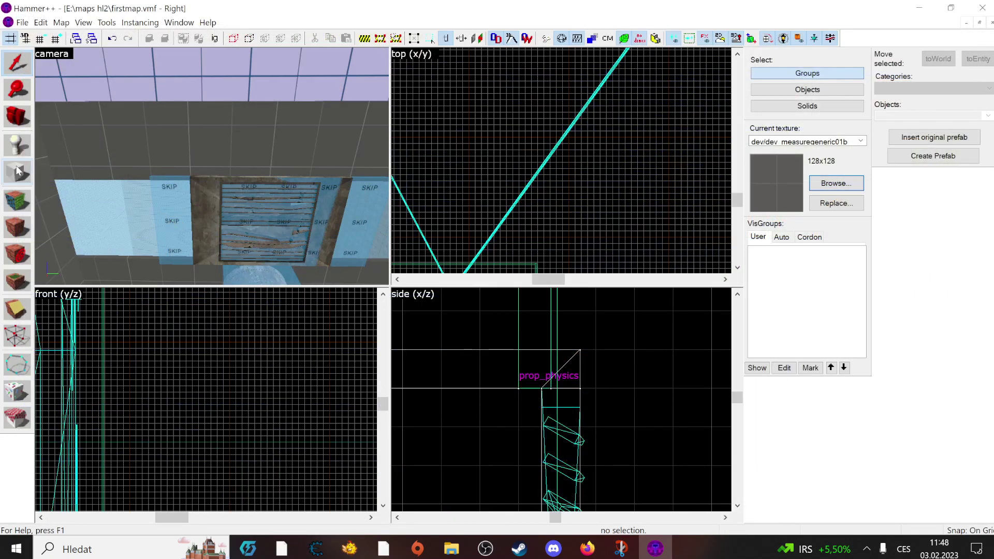
Create a block brush 24 by 50 by 52 units with the current dev texture in the wall above the vent
{"action": "left_click", "coordinate": [16, 172]}
{"action": "scroll", "coordinate": [229, 377], "scroll_direction": "down", "scroll_amount": 3}
{"action": "scroll", "coordinate": [521, 222], "scroll_direction": "down", "scroll_amount": 5}
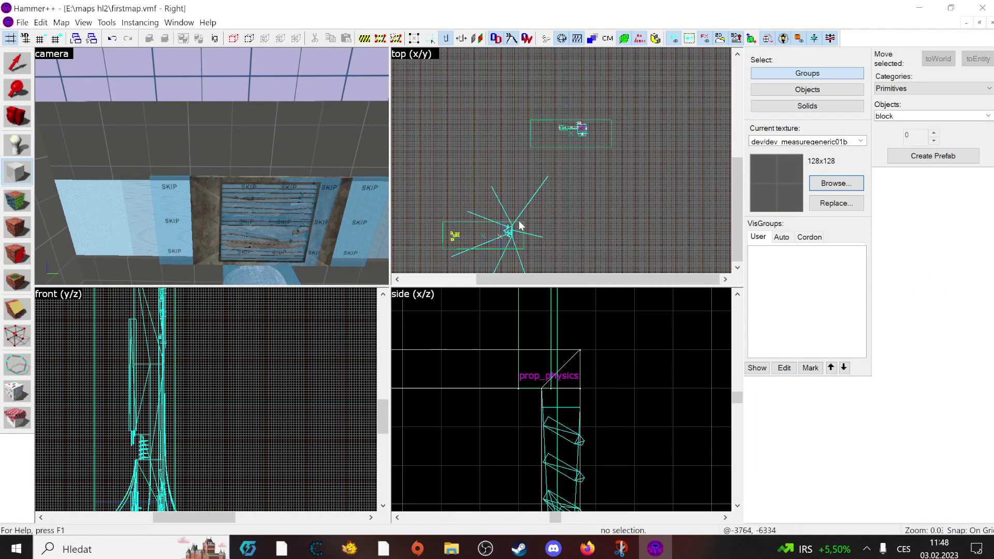
{"action": "scroll", "coordinate": [288, 360], "scroll_direction": "down", "scroll_amount": 6}
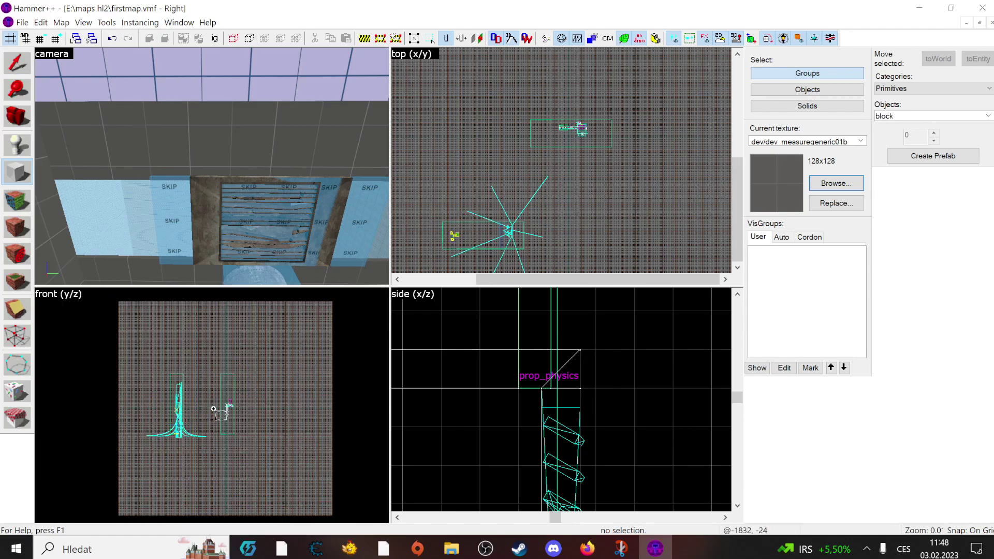
{"action": "scroll", "coordinate": [206, 406], "scroll_direction": "up", "scroll_amount": 4}
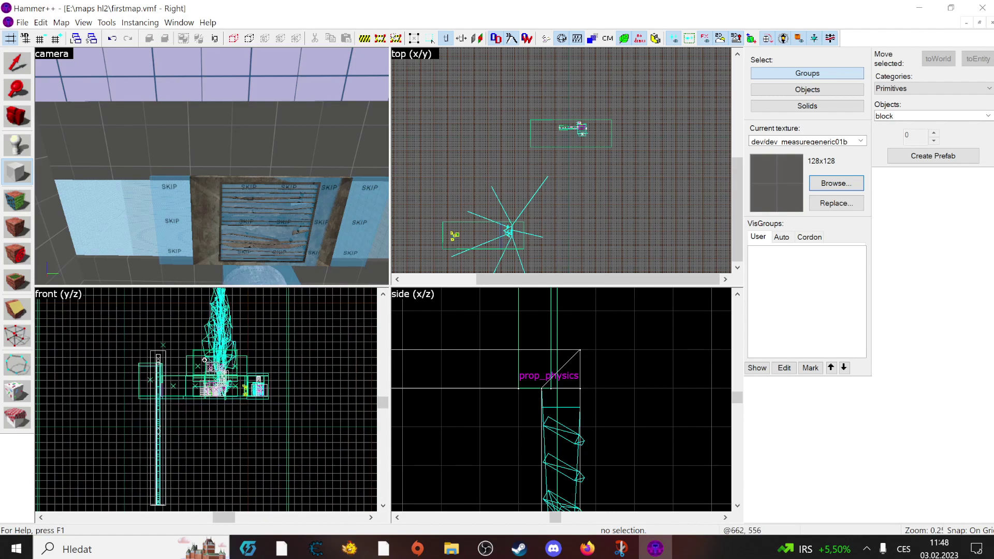
{"action": "scroll", "coordinate": [473, 340], "scroll_direction": "down", "scroll_amount": 6}
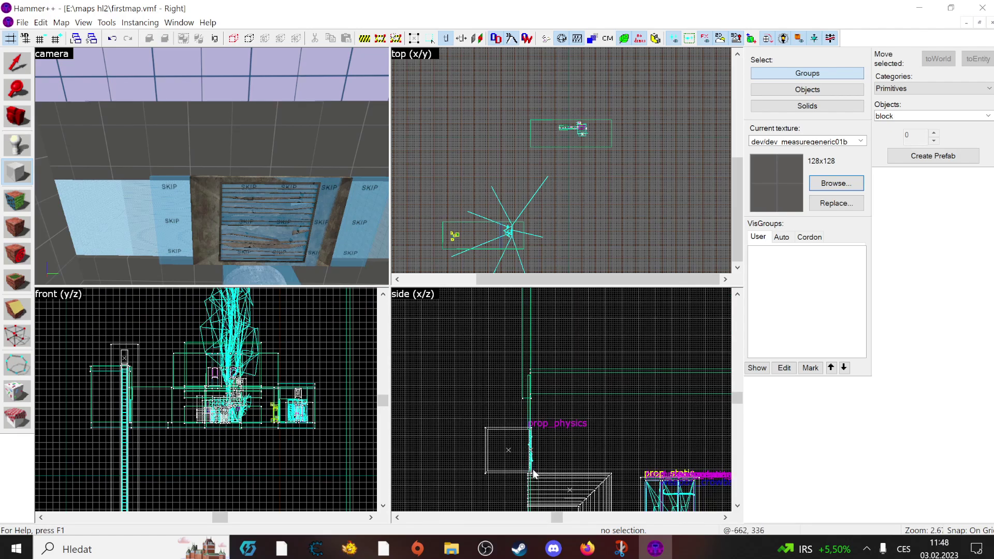
{"action": "scroll", "coordinate": [577, 467], "scroll_direction": "down", "scroll_amount": 4}
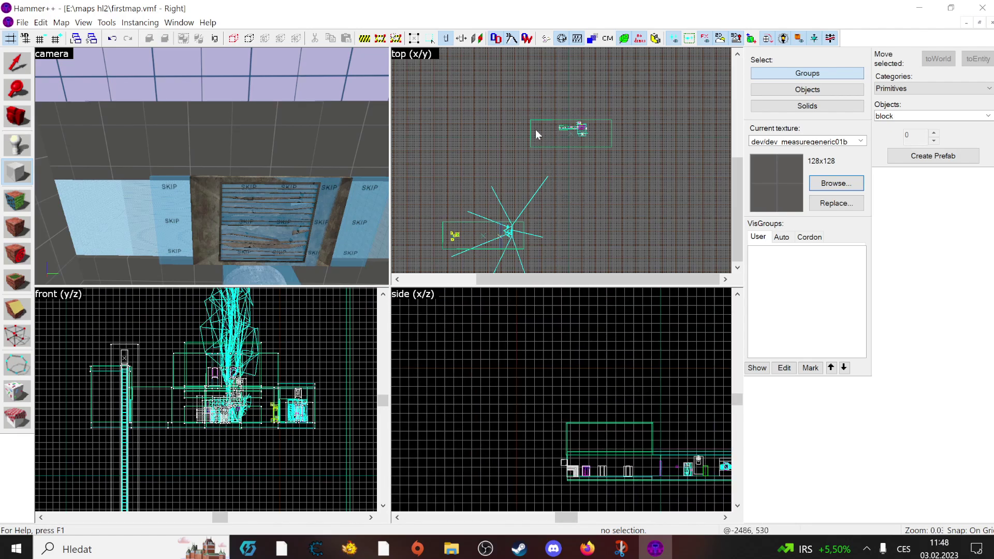
{"action": "scroll", "coordinate": [569, 109], "scroll_direction": "up", "scroll_amount": 5}
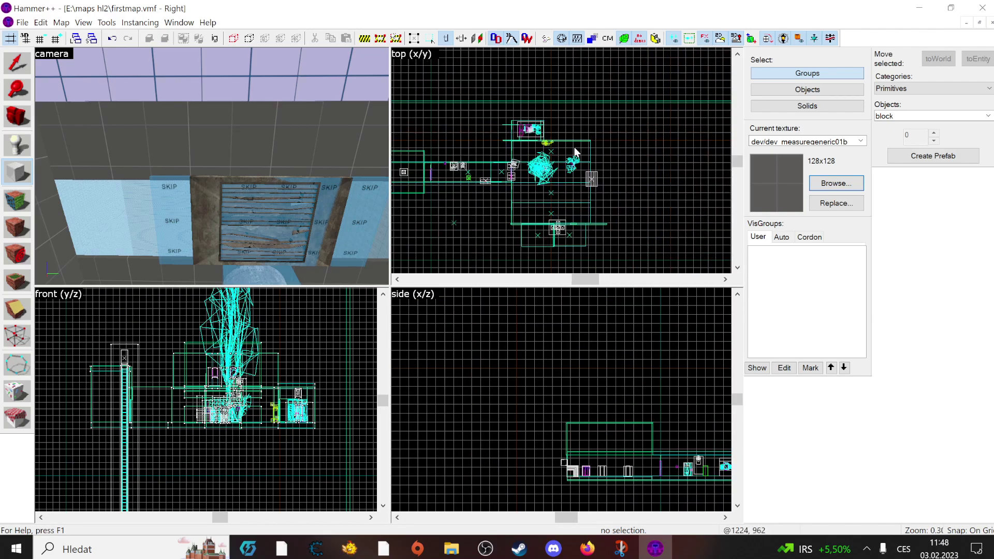
{"action": "scroll", "coordinate": [439, 184], "scroll_direction": "up", "scroll_amount": 1}
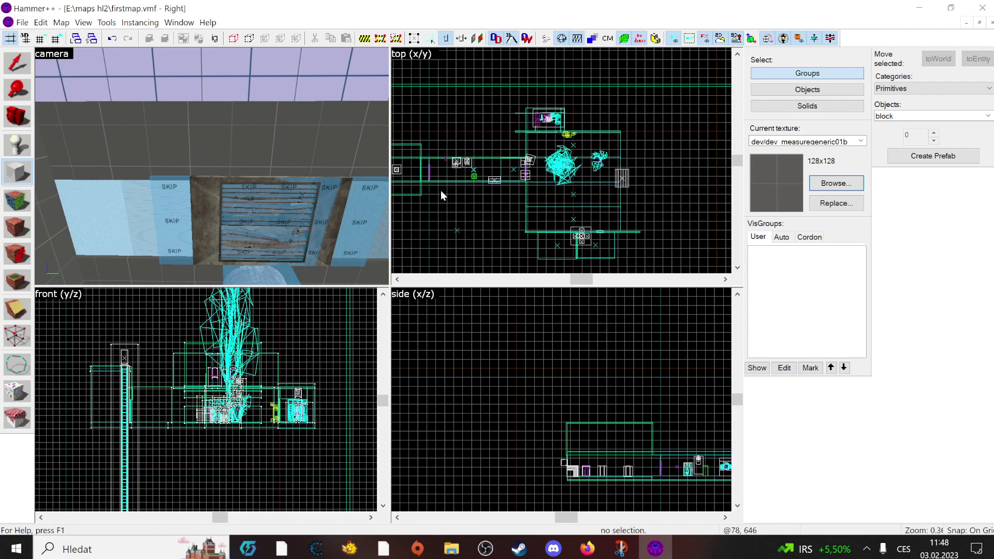
{"action": "scroll", "coordinate": [597, 402], "scroll_direction": "down", "scroll_amount": 5}
{"action": "scroll", "coordinate": [280, 367], "scroll_direction": "up", "scroll_amount": 4}
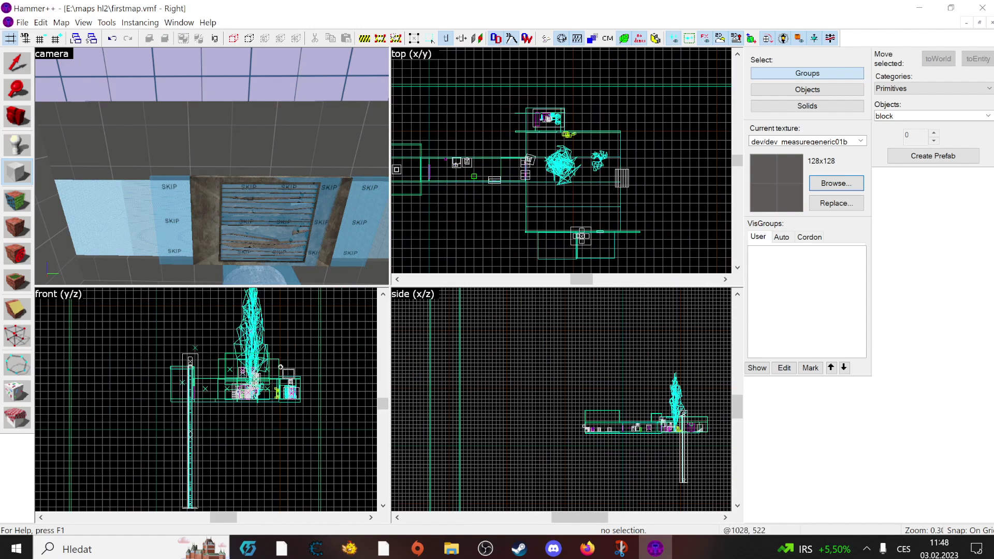
{"action": "scroll", "coordinate": [281, 367], "scroll_direction": "up", "scroll_amount": 6}
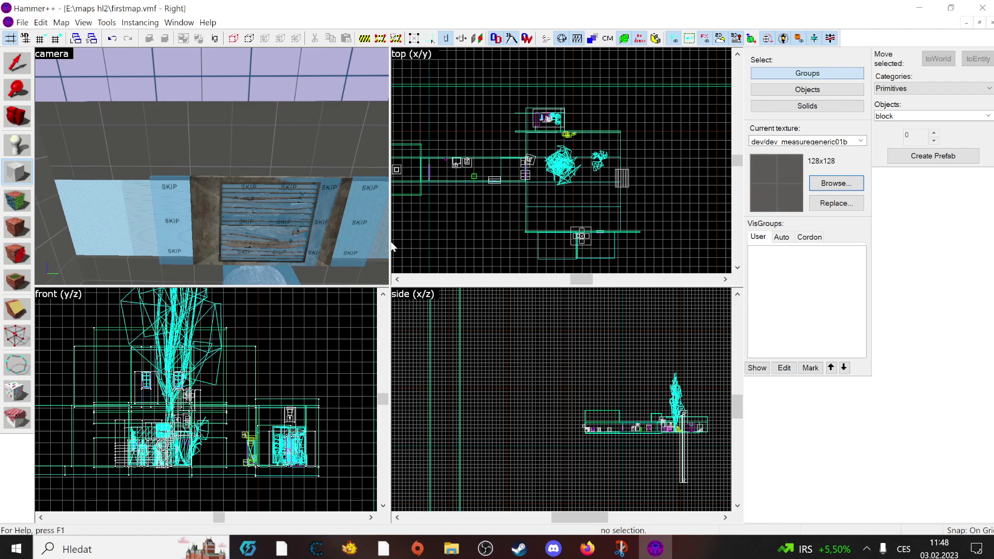
{"action": "left_click", "coordinate": [399, 282]}
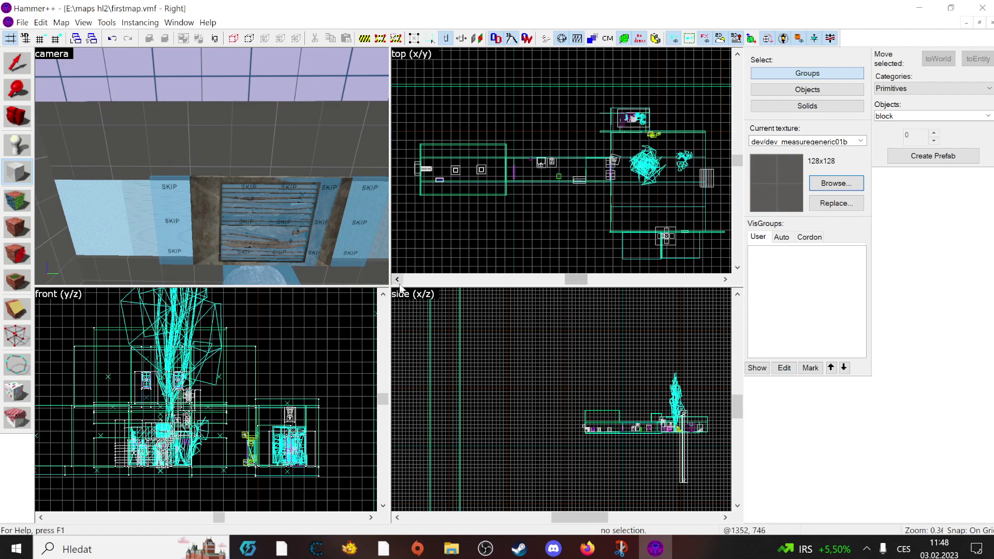
{"action": "scroll", "coordinate": [483, 188], "scroll_direction": "up", "scroll_amount": 9}
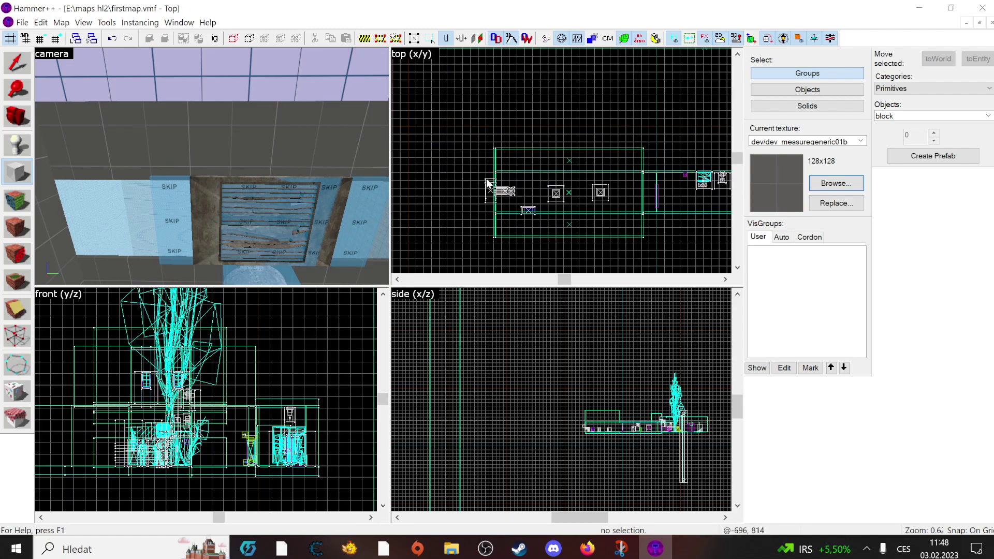
{"action": "scroll", "coordinate": [487, 185], "scroll_direction": "up", "scroll_amount": 5}
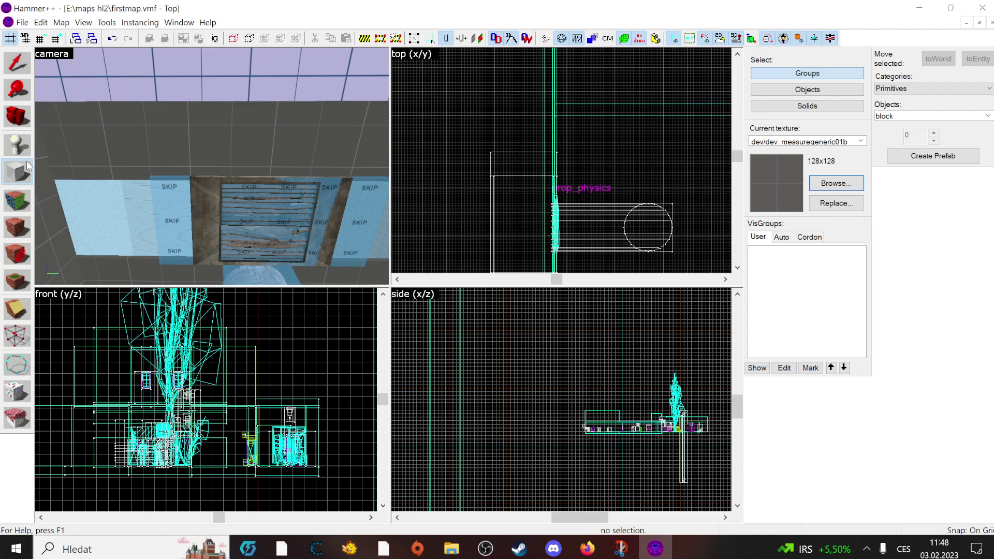
{"action": "left_click_drag", "start_coordinate": [556, 178], "coordinate": [518, 257]}
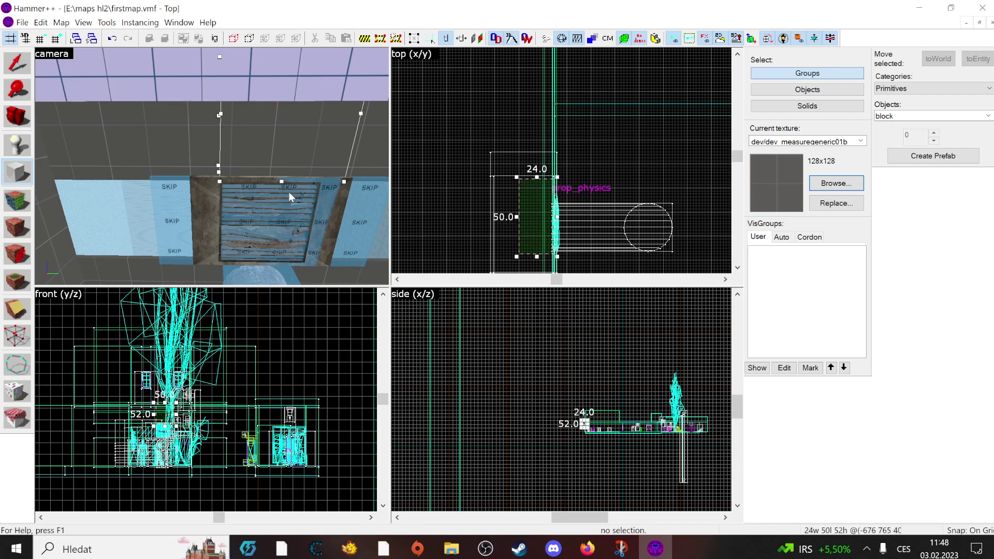
{"action": "key", "text": "Return"}
Select the new block and reduce its thickness along the X axis to 4 units by moving its back face
{"action": "left_click", "coordinate": [13, 64]}
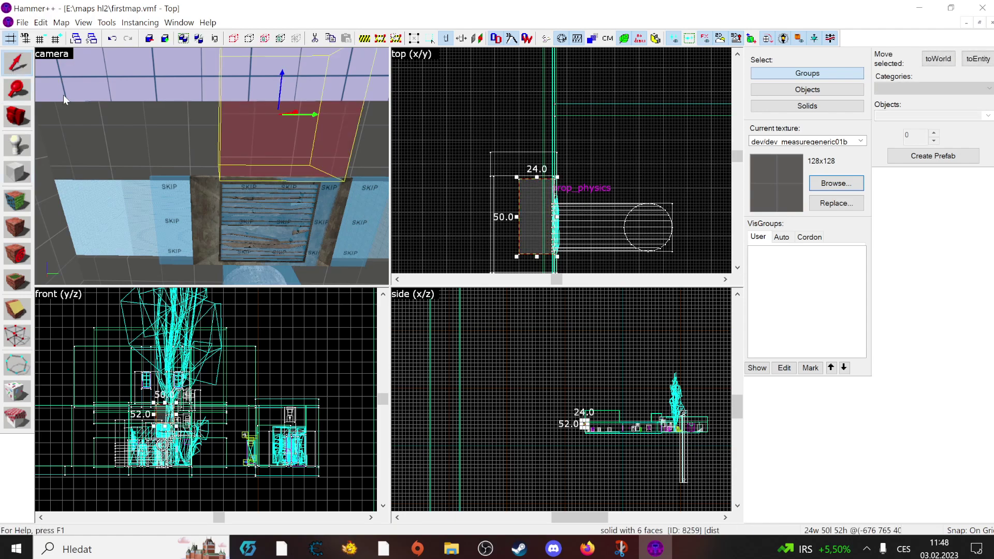
{"action": "key", "text": "z"}
{"action": "key", "text": "a"}
{"action": "key", "text": "z"}
{"action": "scroll", "coordinate": [522, 223], "scroll_direction": "up", "scroll_amount": 6}
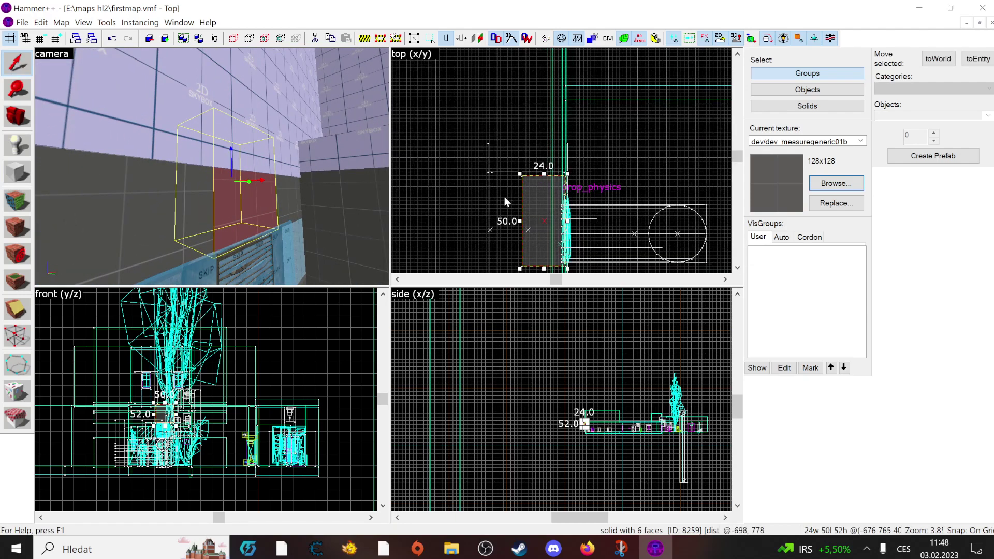
{"action": "left_click_drag", "start_coordinate": [522, 223], "coordinate": [625, 241]}
{"action": "key", "text": "z"}
{"action": "key", "text": "d"}
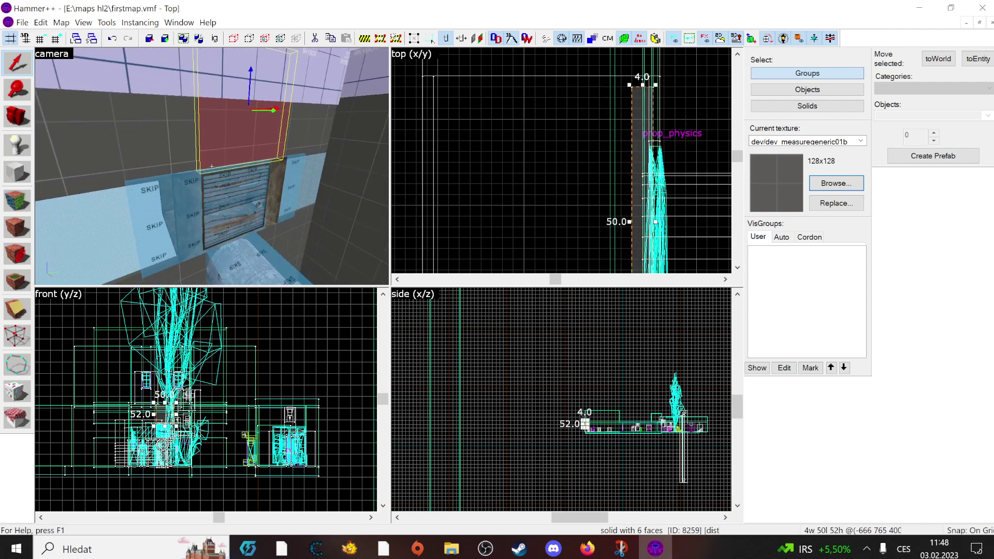
Move the thin block along the Y axis to y 815 and lower it to z 356 beside the vent
{"action": "key", "text": "s"}
{"action": "key", "text": "z"}
{"action": "left_click_drag", "start_coordinate": [193, 151], "coordinate": [280, 167]}
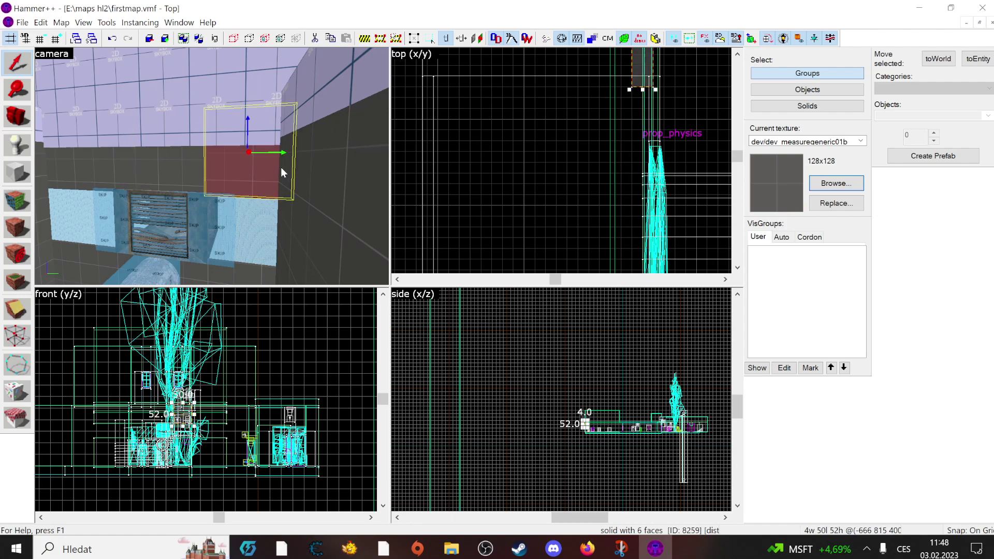
{"action": "left_click_drag", "start_coordinate": [253, 120], "coordinate": [249, 201]}
{"action": "key", "text": "z"}
{"action": "key", "text": "a"}
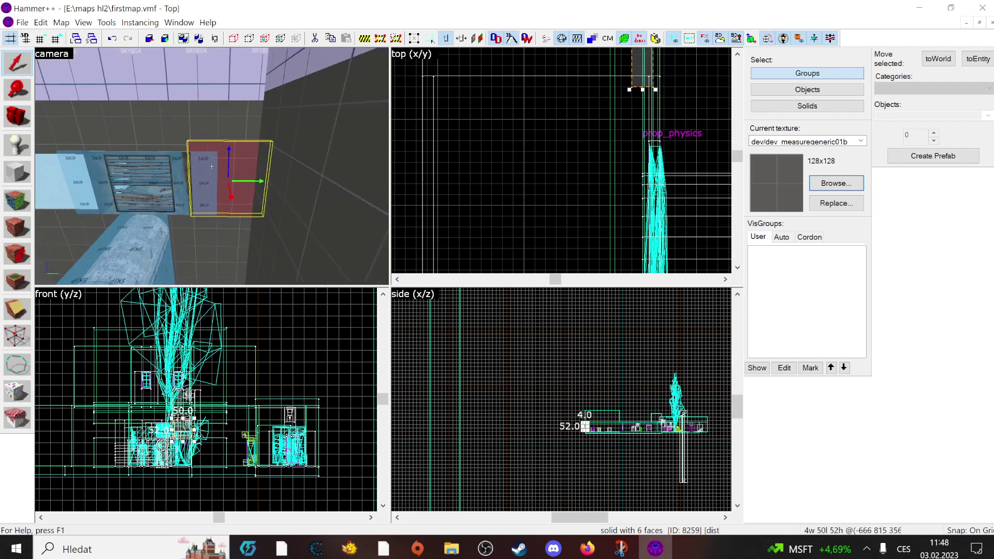
Clone the thin block to the opposite side of the vent and widen the copy outward to 58 units
{"action": "key", "text": "z"}
{"action": "left_click_drag", "start_coordinate": [343, 187], "coordinate": [173, 197]}
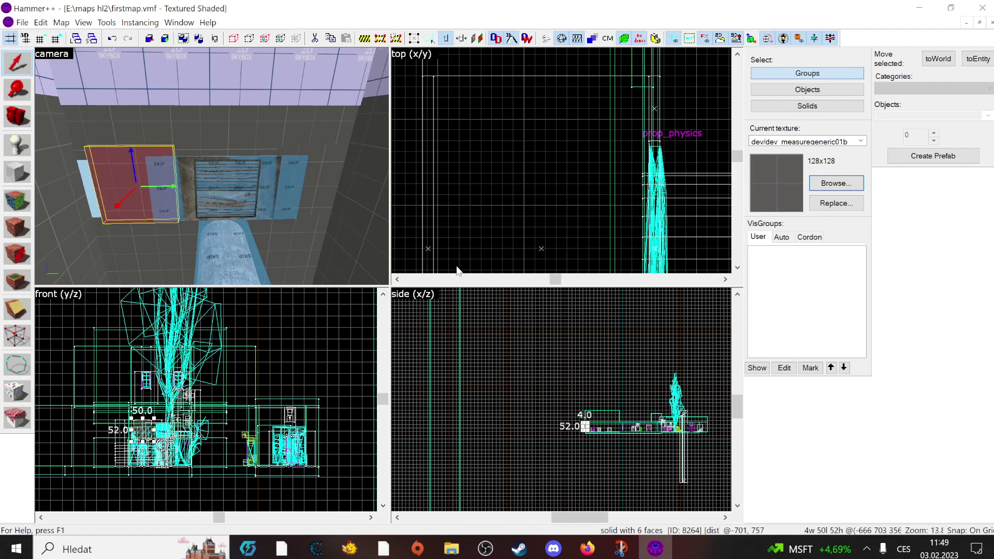
{"action": "scroll", "coordinate": [124, 416], "scroll_direction": "up", "scroll_amount": 5}
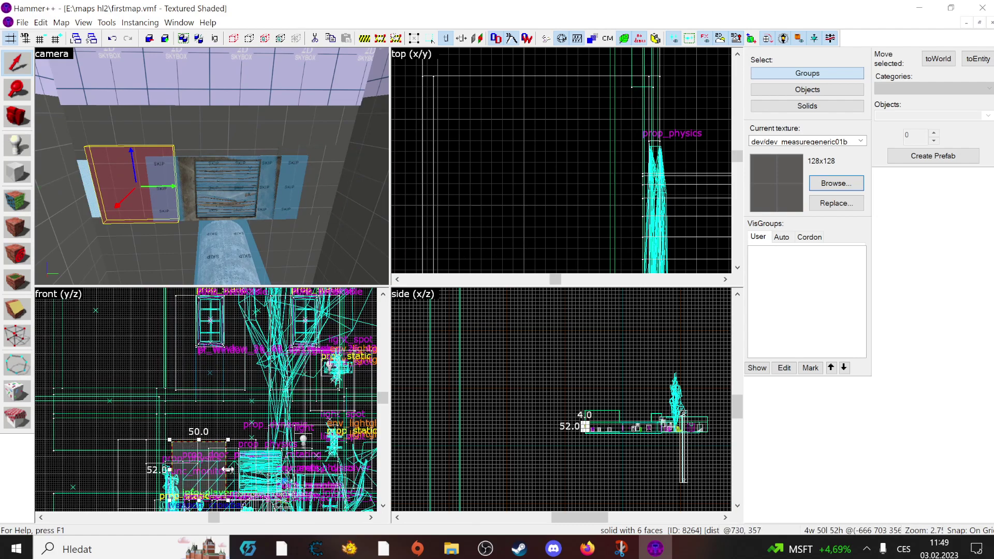
{"action": "scroll", "coordinate": [169, 471], "scroll_direction": "up", "scroll_amount": 3}
{"action": "left_click_drag", "start_coordinate": [175, 470], "coordinate": [155, 469]}
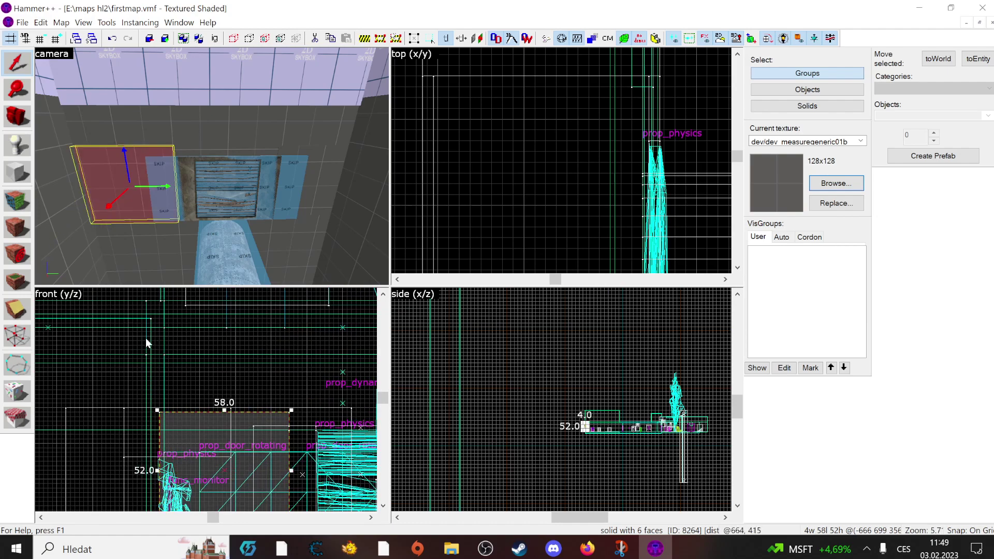
Select the 58-unit filler brush from inside the vent space and shift it slightly along the X axis
{"action": "left_click", "coordinate": [145, 337]}
{"action": "key", "text": "z"}
{"action": "key", "text": "w"}
{"action": "key", "text": "w"}
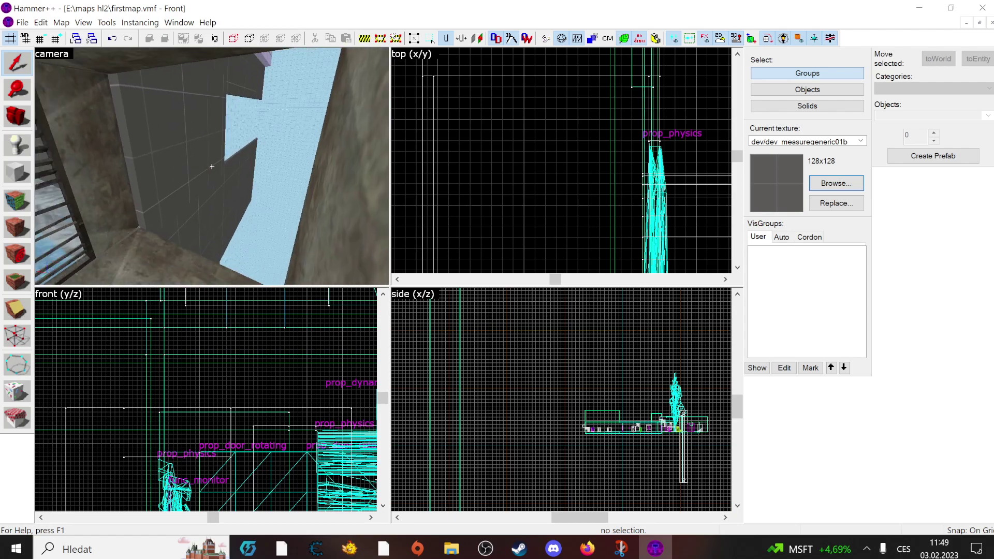
{"action": "key", "text": "s"}
{"action": "left_click", "coordinate": [212, 167]}
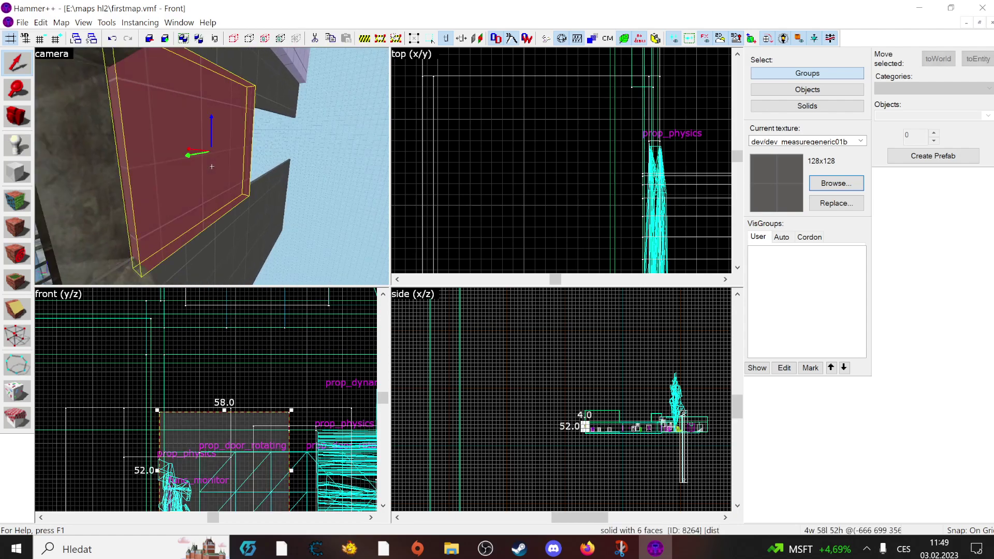
{"action": "left_click_drag", "start_coordinate": [179, 156], "coordinate": [173, 154]}
{"action": "left_click", "coordinate": [284, 203]}
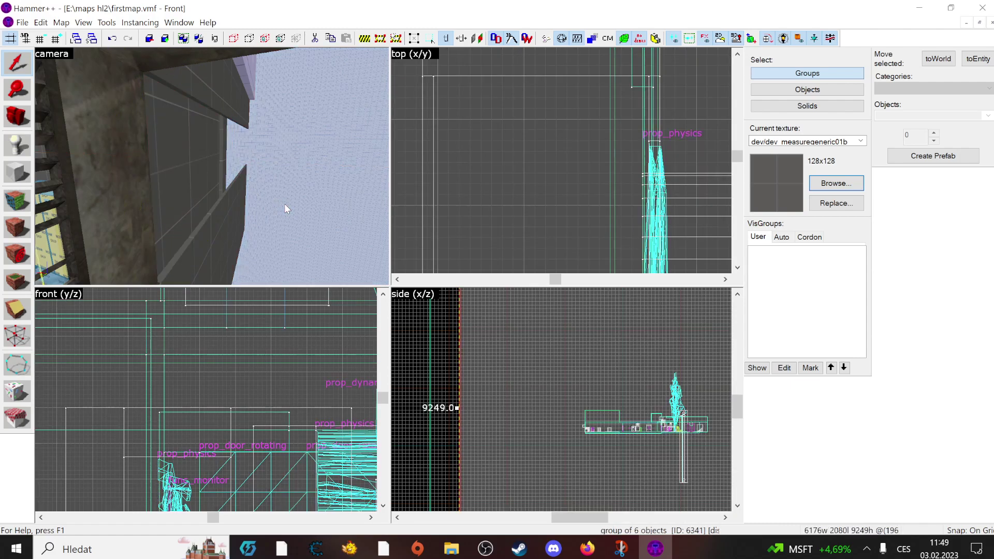
Shift the 50-unit filler brush on the vent's other side 4 units along the X axis to x -662
{"action": "key", "text": "z"}
{"action": "key", "text": "w"}
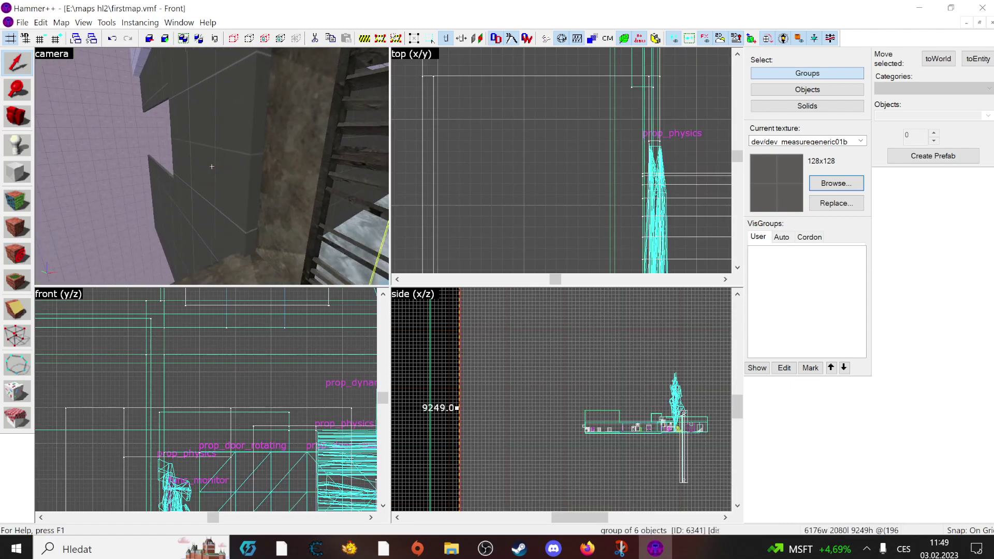
{"action": "left_click", "coordinate": [212, 166]}
{"action": "left_click_drag", "start_coordinate": [231, 147], "coordinate": [269, 152]}
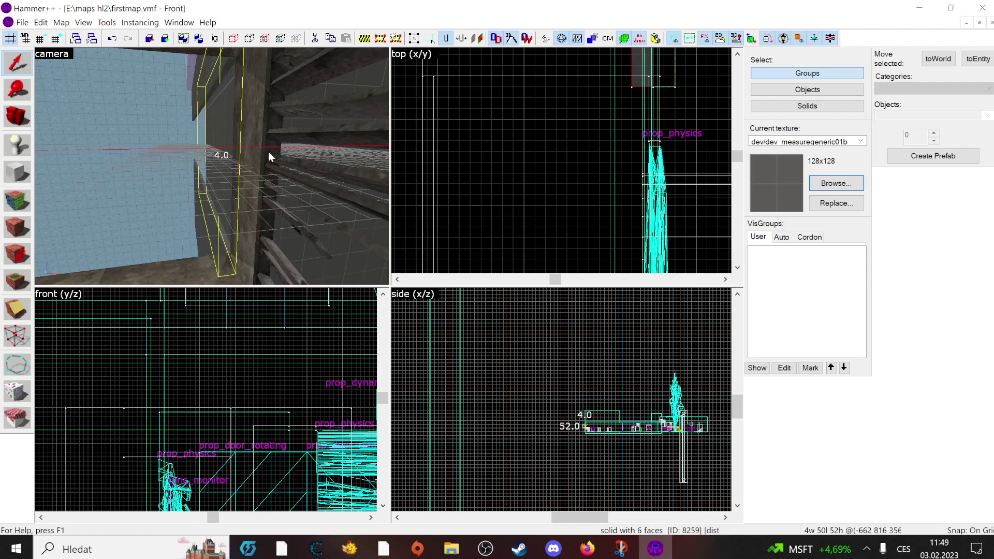
{"action": "left_click", "coordinate": [212, 167]}
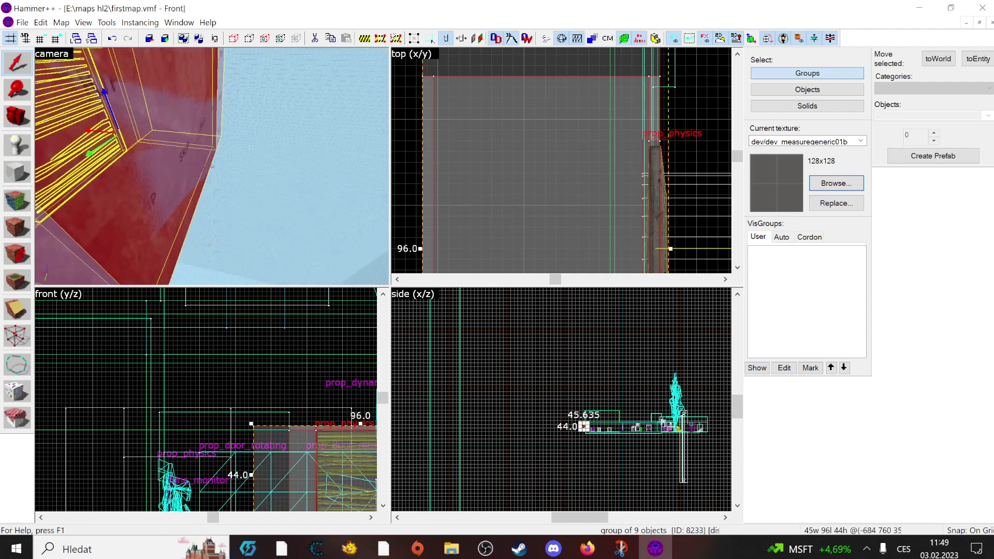
{"action": "key", "text": "z"}
Open the texture browser, and switch to Discord to start a reply in the open direct-message conversation
{"action": "left_click", "coordinate": [829, 188]}
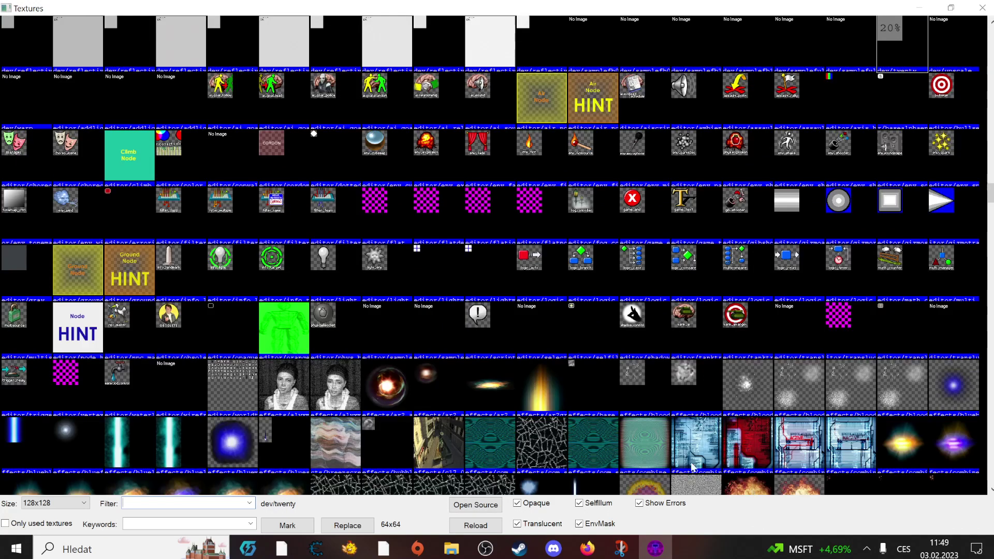
{"action": "left_click", "coordinate": [553, 548]}
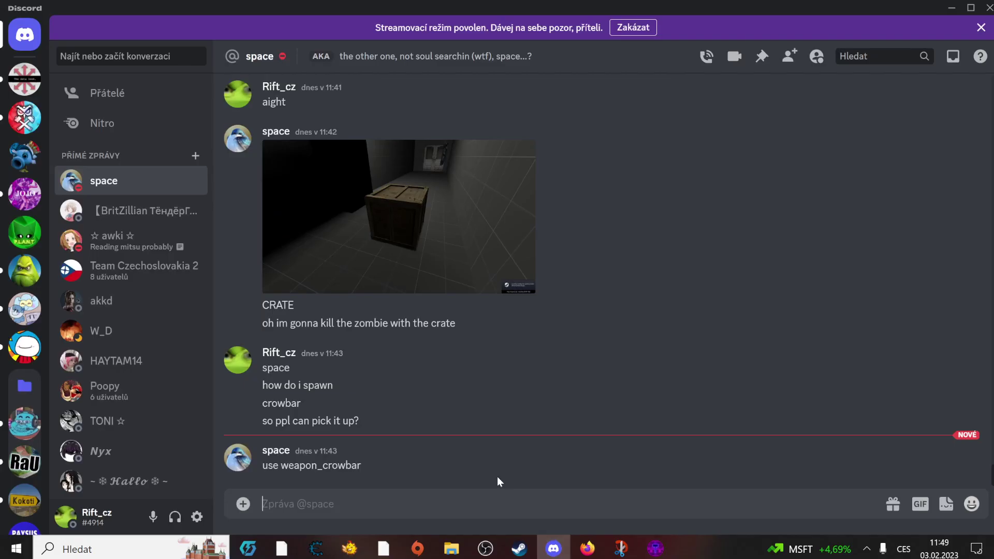
{"action": "type", "text": "ž"}
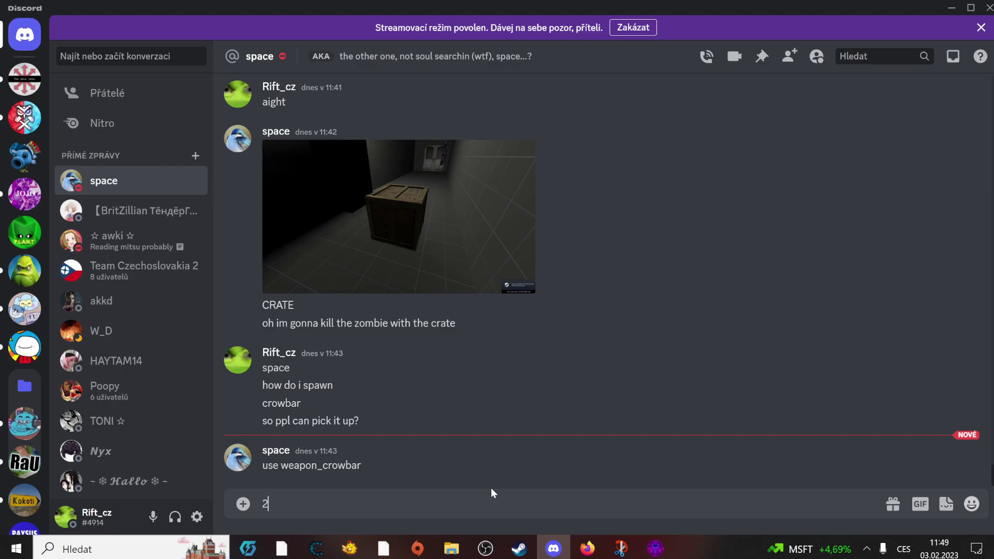